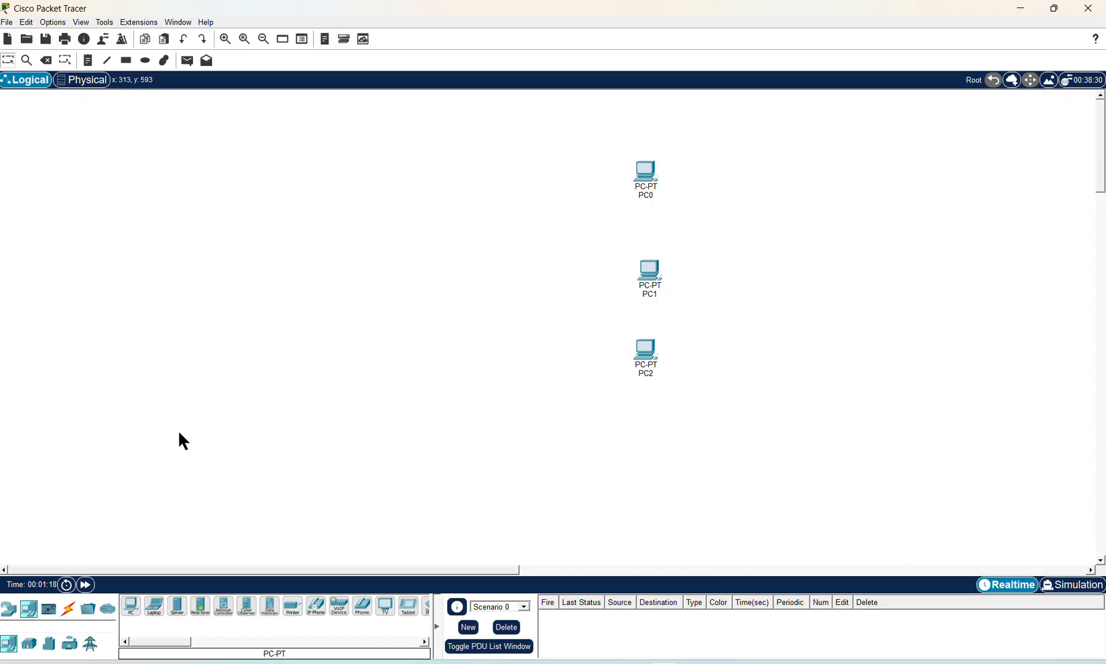
# Step: Place a 2960-24TT switch, Switch0, on the canvas left of PC1
pyautogui.click(9, 610)
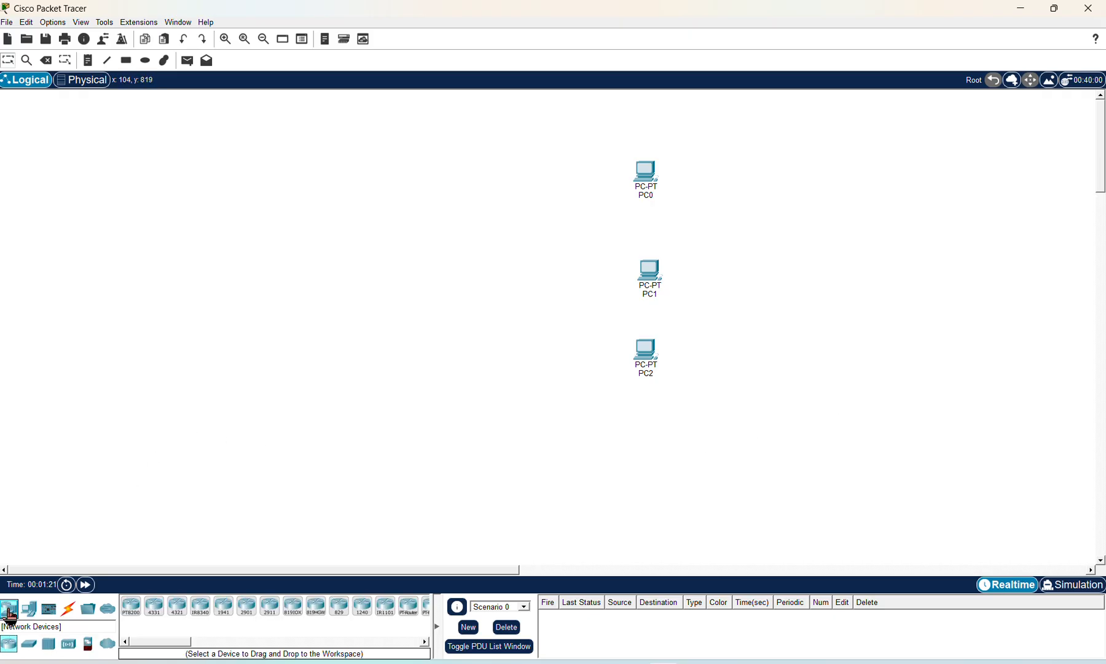
pyautogui.click(29, 645)
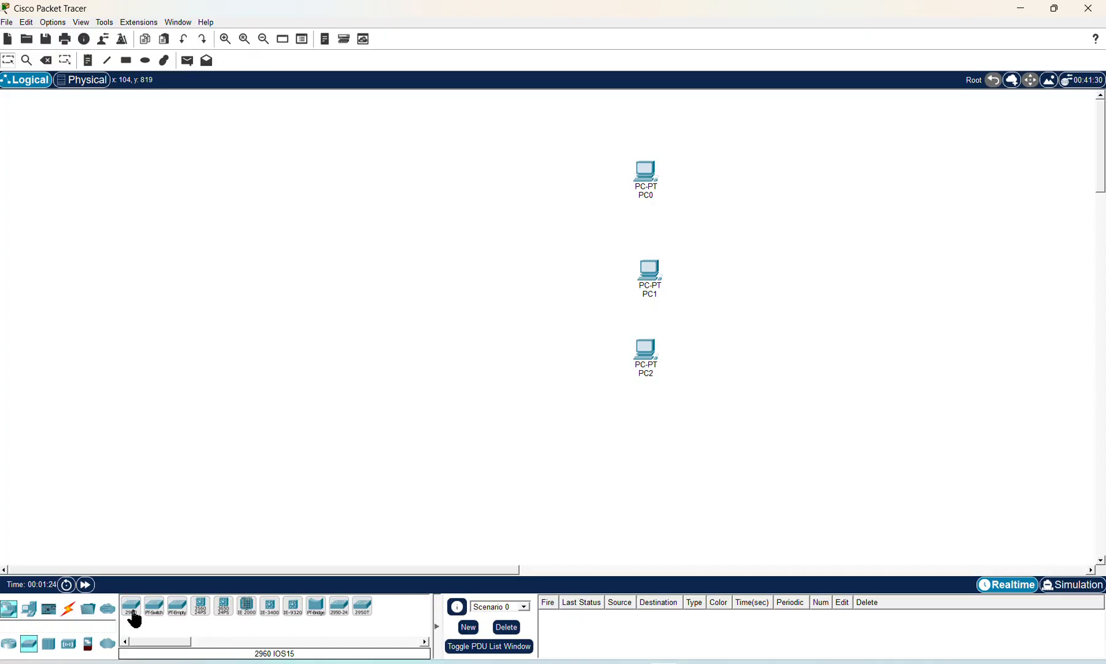
pyautogui.click(134, 618)
pyautogui.click(502, 263)
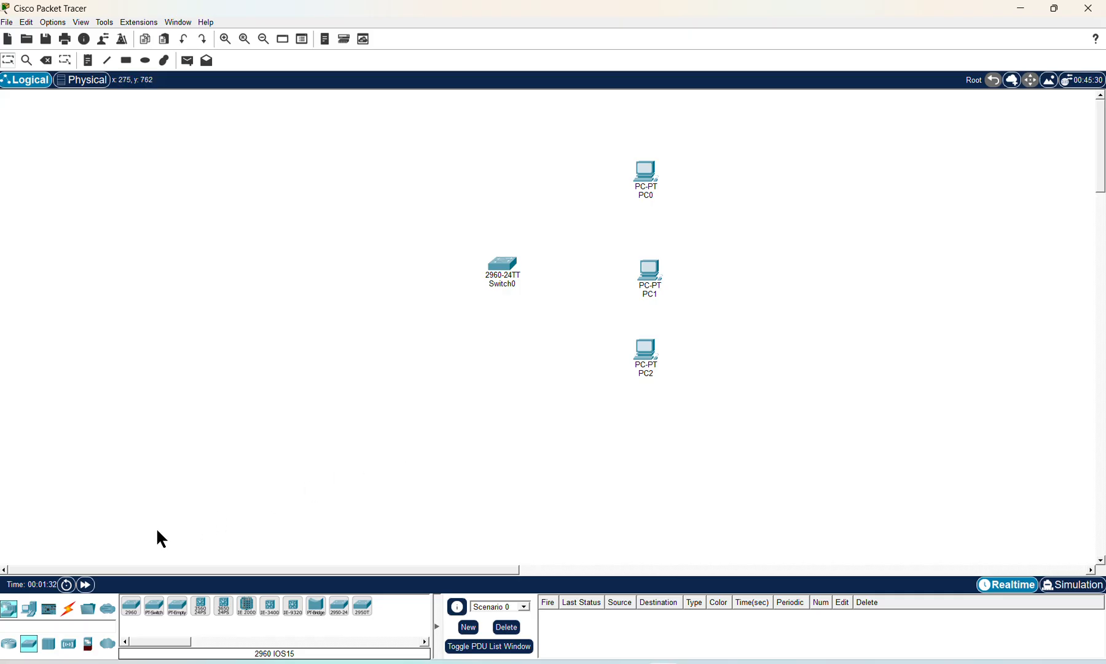
# Step: Connect Switch0 to PC0, PC1 and PC2 using automatically chosen cable types
pyautogui.click(68, 611)
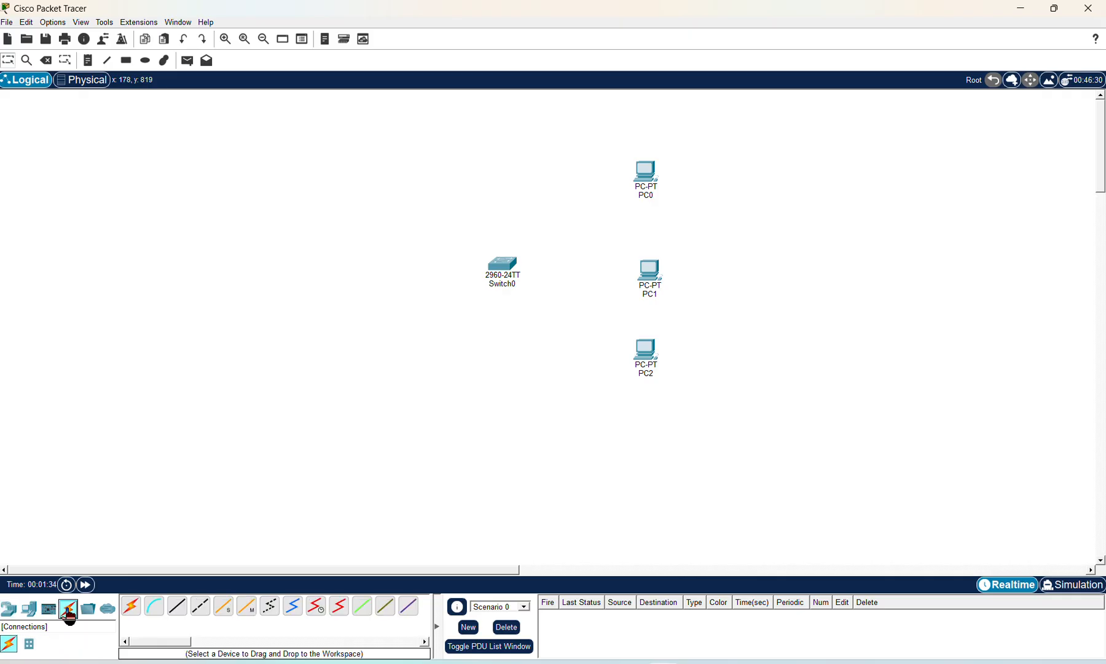
pyautogui.click(130, 609)
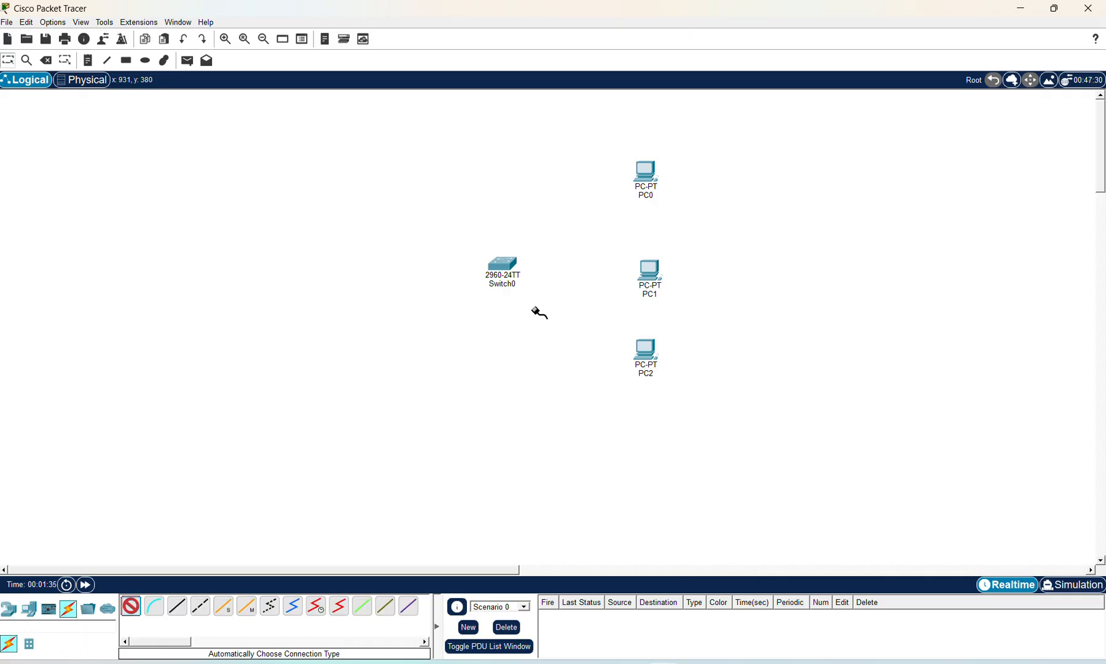
pyautogui.click(502, 263)
pyautogui.click(645, 173)
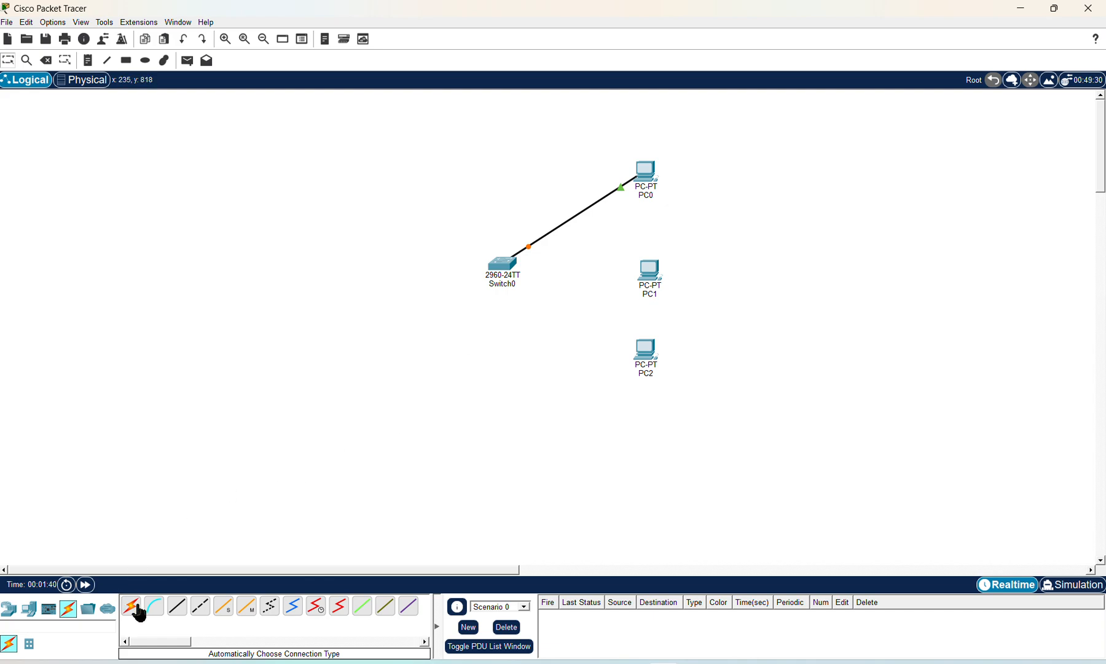
pyautogui.click(128, 609)
pyautogui.click(504, 269)
pyautogui.click(649, 271)
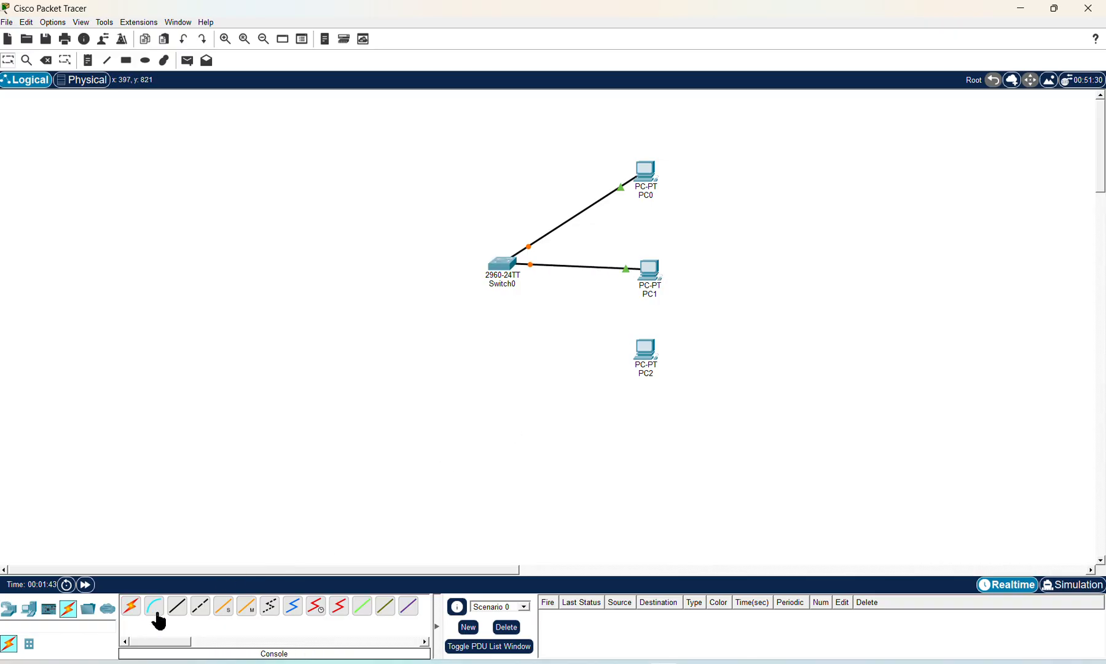
pyautogui.click(130, 607)
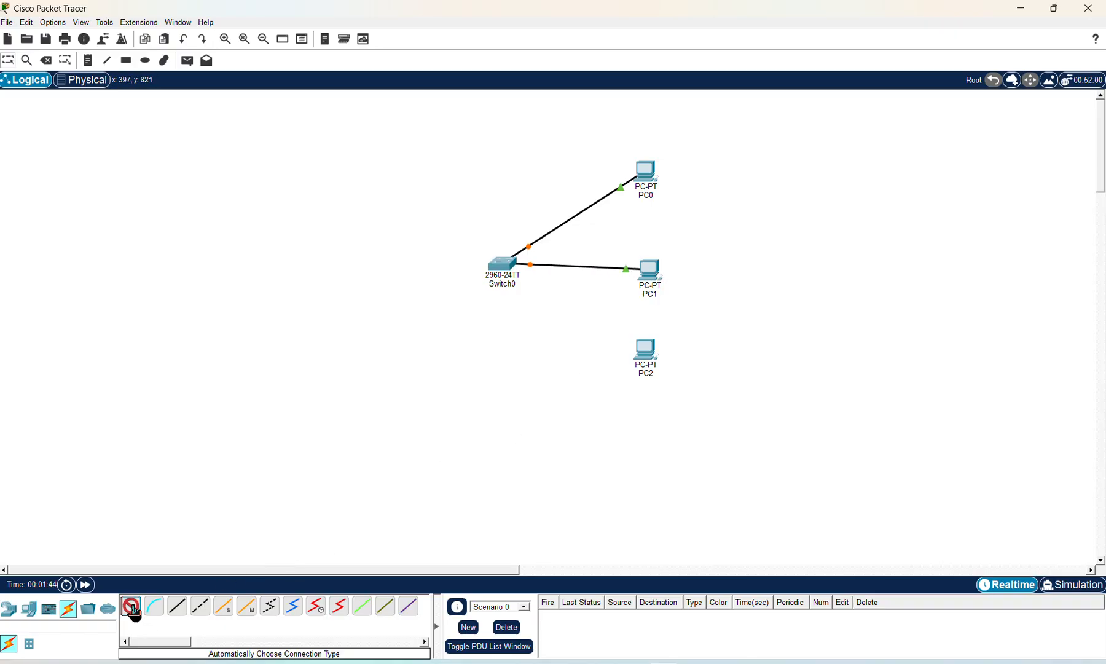
pyautogui.click(504, 265)
pyautogui.click(641, 354)
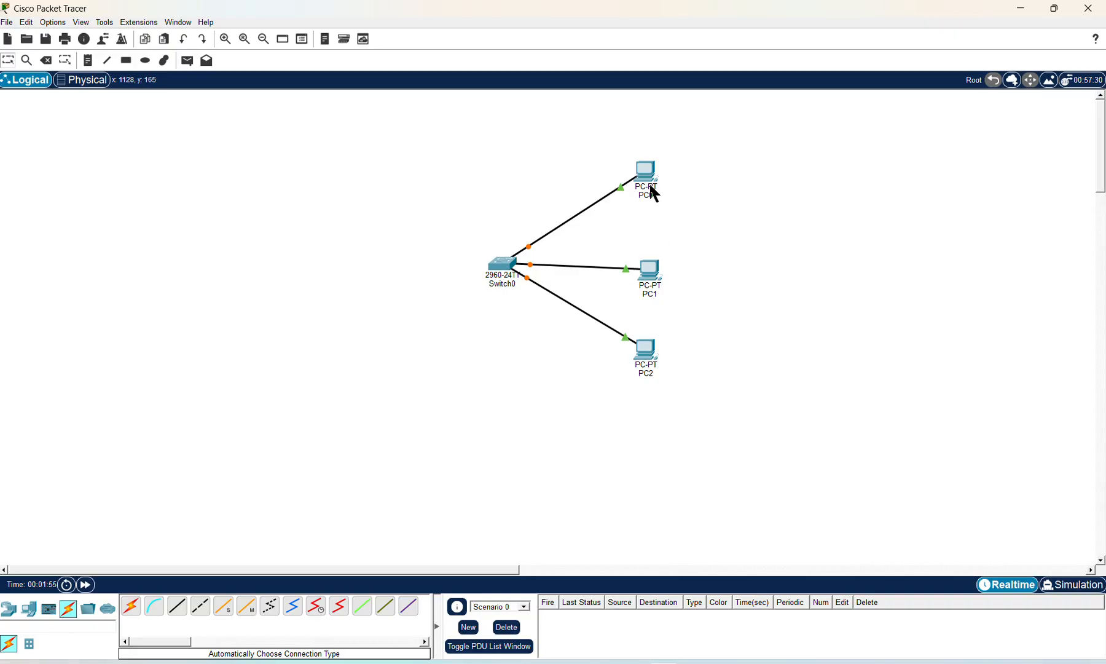
pyautogui.moveTo(650, 182)
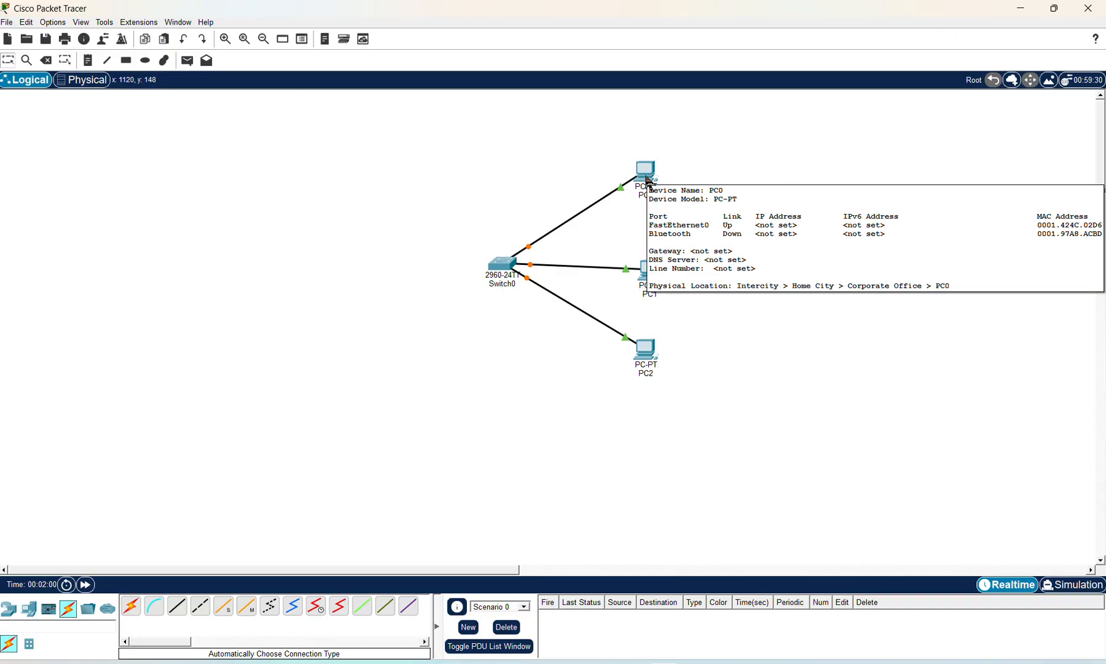
# Step: Give PC0's FastEthernet0 the address 192.168.10.1 with subnet mask 255.255.255.0
pyautogui.click(647, 176)
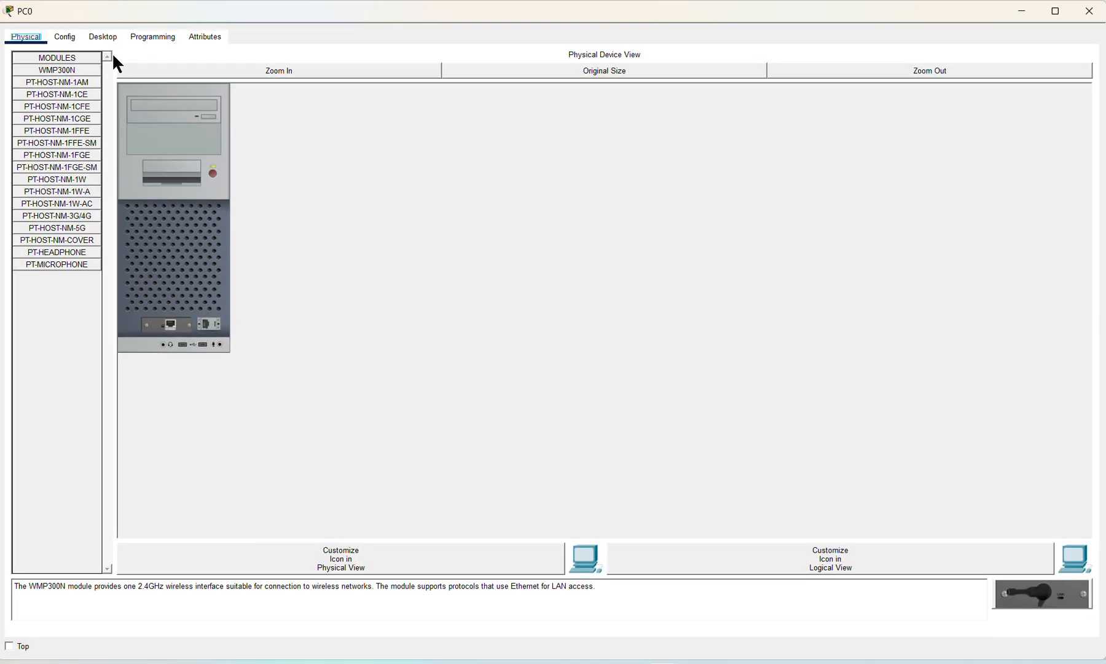
pyautogui.click(65, 37)
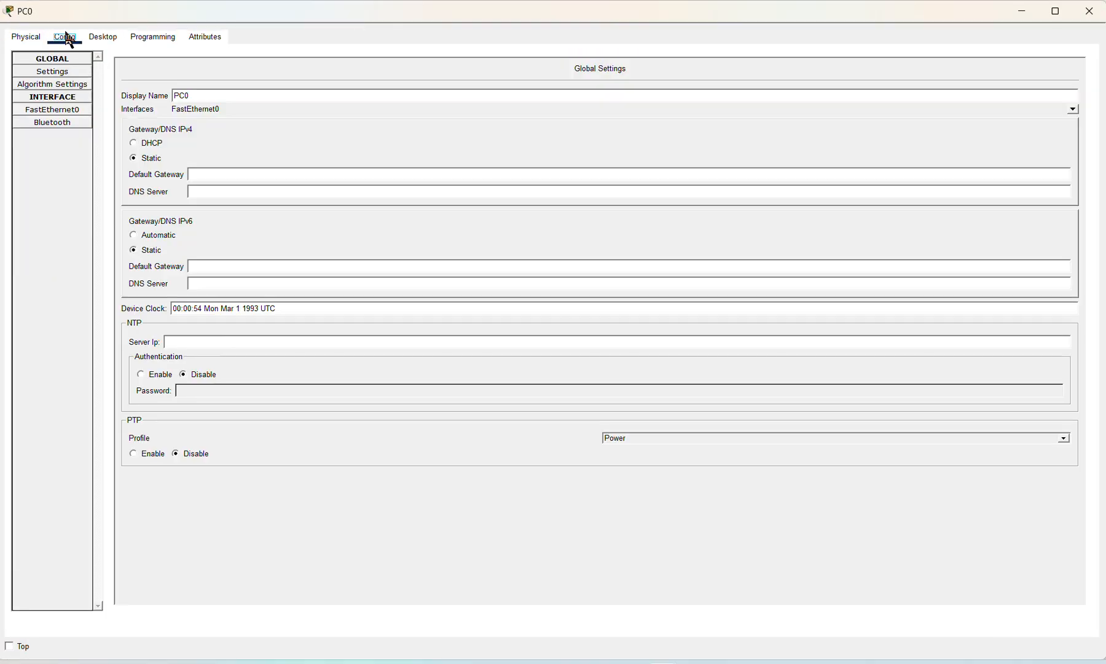
pyautogui.click(67, 111)
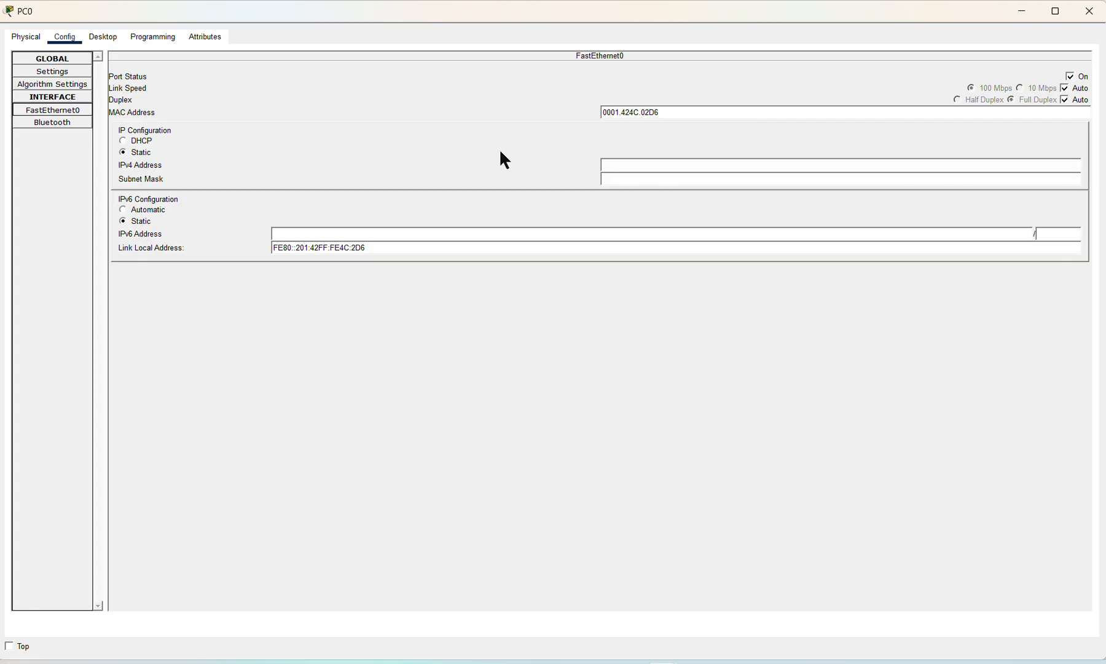
pyautogui.click(615, 165)
pyautogui.write('192.168.10')
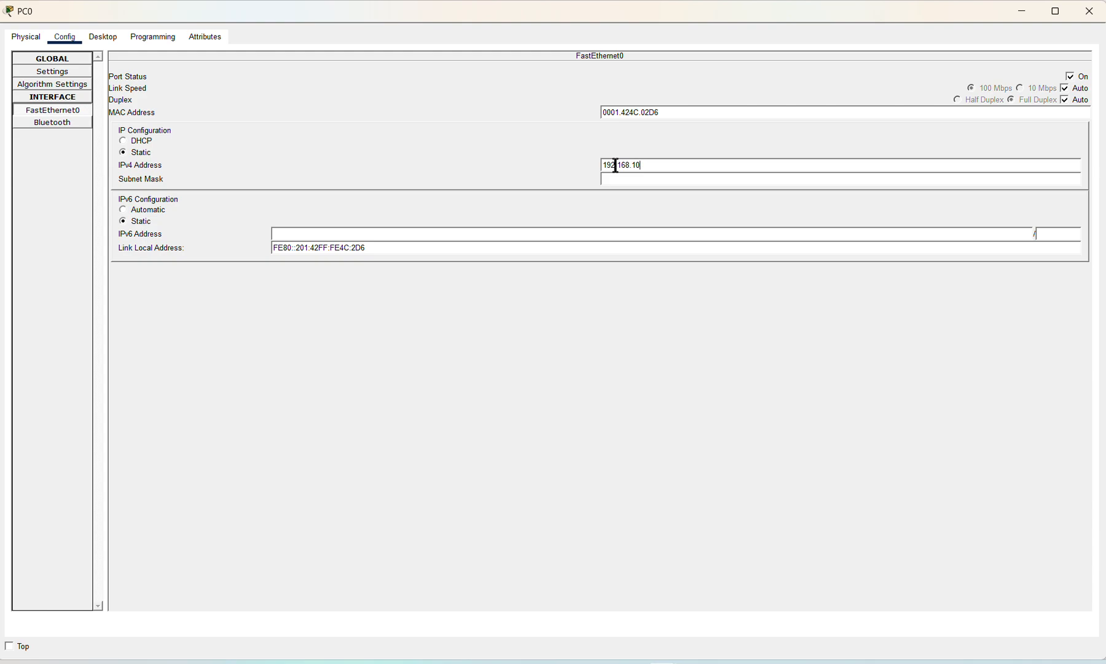
pyautogui.write('.1')
pyautogui.click(634, 180)
pyautogui.click(1088, 17)
# Step: Give PC1's FastEthernet0 the address 192.168.10.2 with subnet mask 255.255.255.0
pyautogui.click(653, 280)
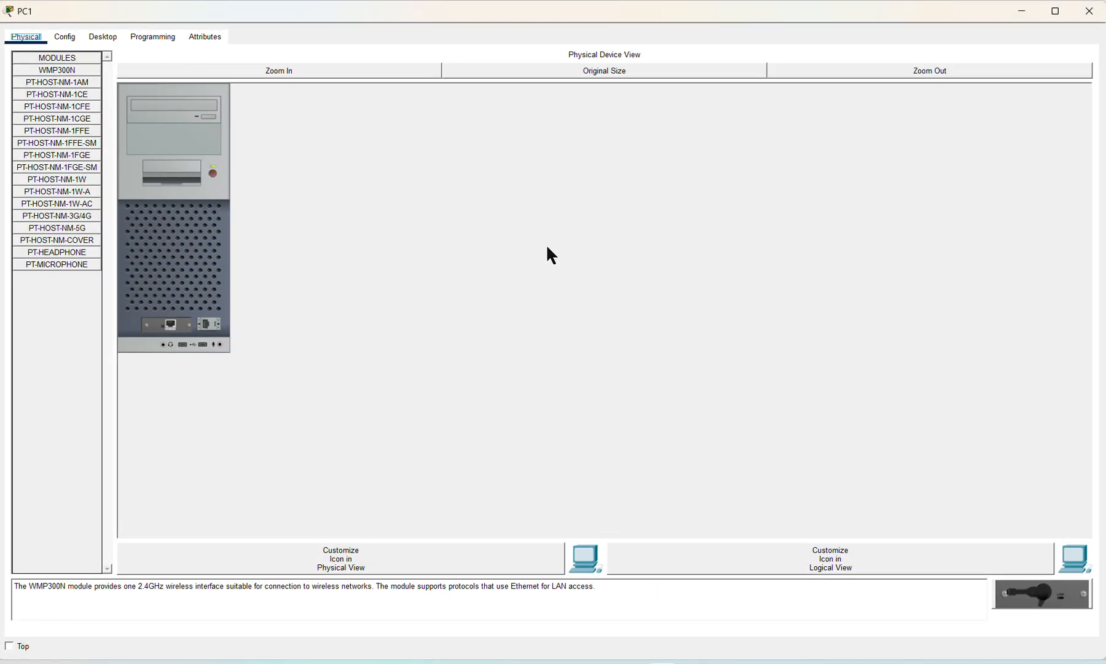
pyautogui.click(68, 38)
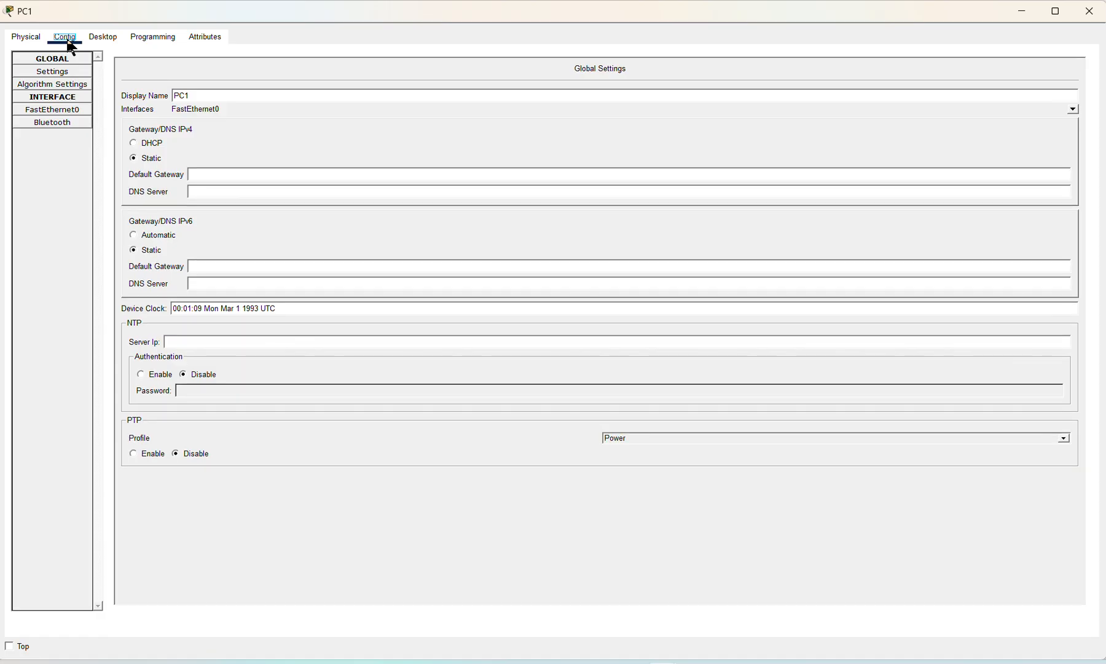
pyautogui.click(63, 111)
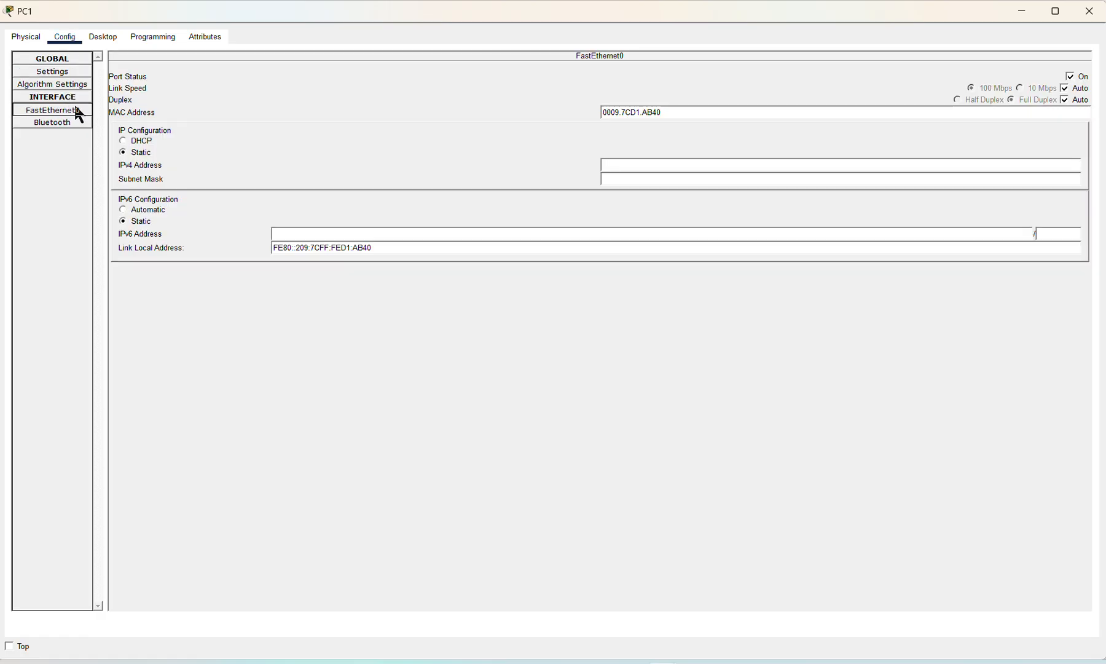
pyautogui.click(713, 162)
pyautogui.write('192')
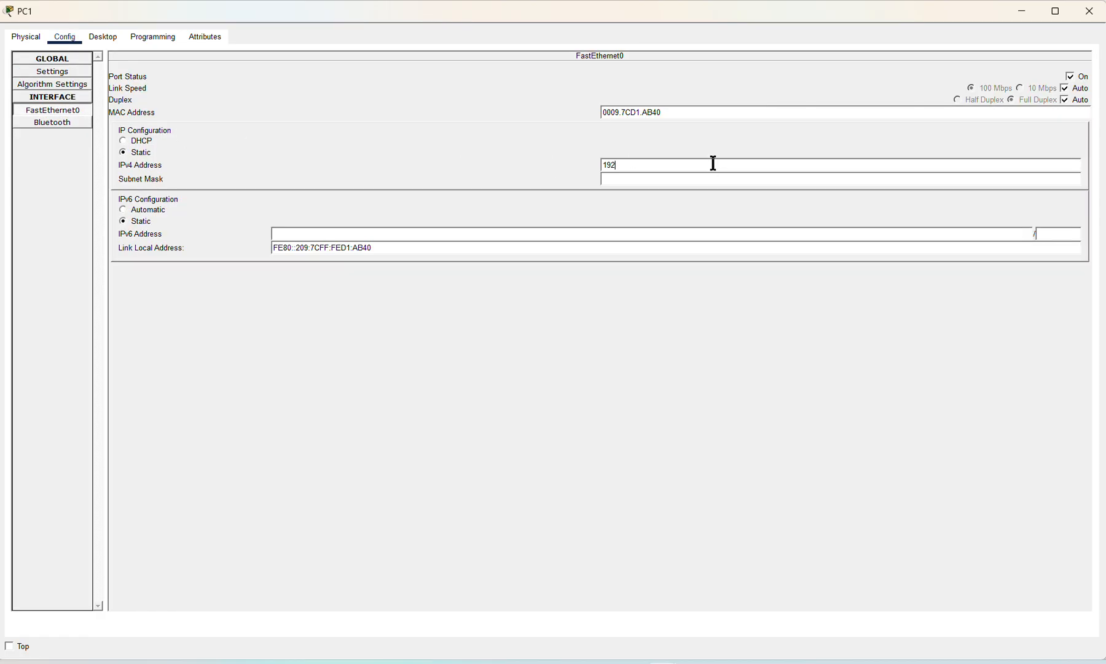
pyautogui.write('.168.10.2')
pyautogui.click(701, 182)
pyautogui.click(1086, 18)
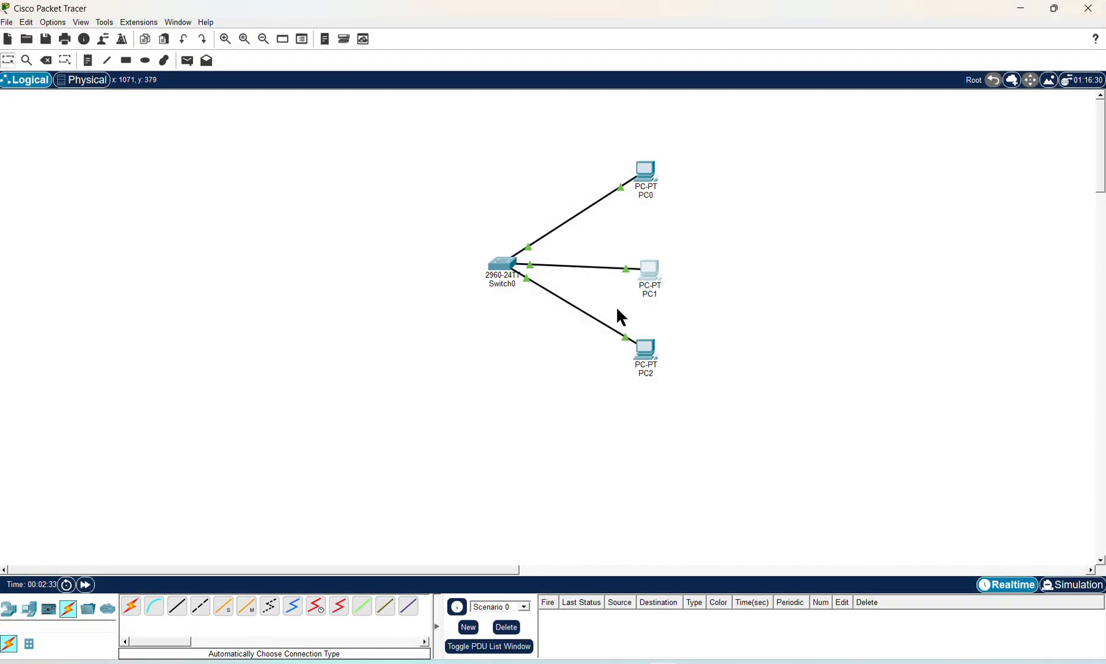
# Step: Give PC2's FastEthernet0 the address 192.168.10.3 with subnet mask 255.255.255.0
pyautogui.click(651, 364)
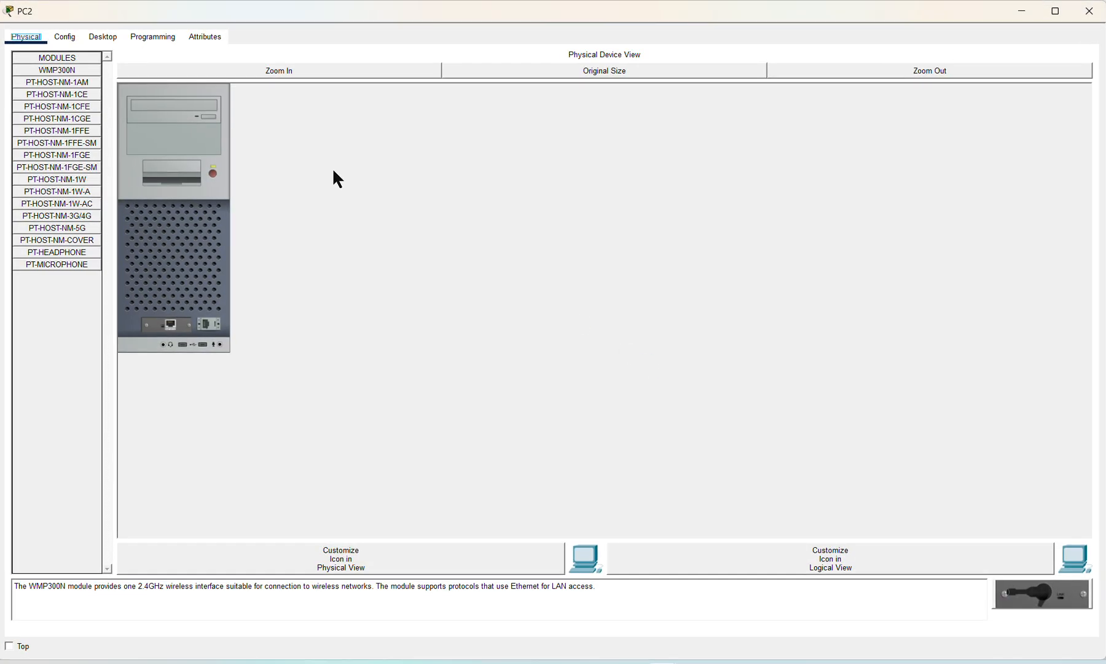
pyautogui.click(64, 38)
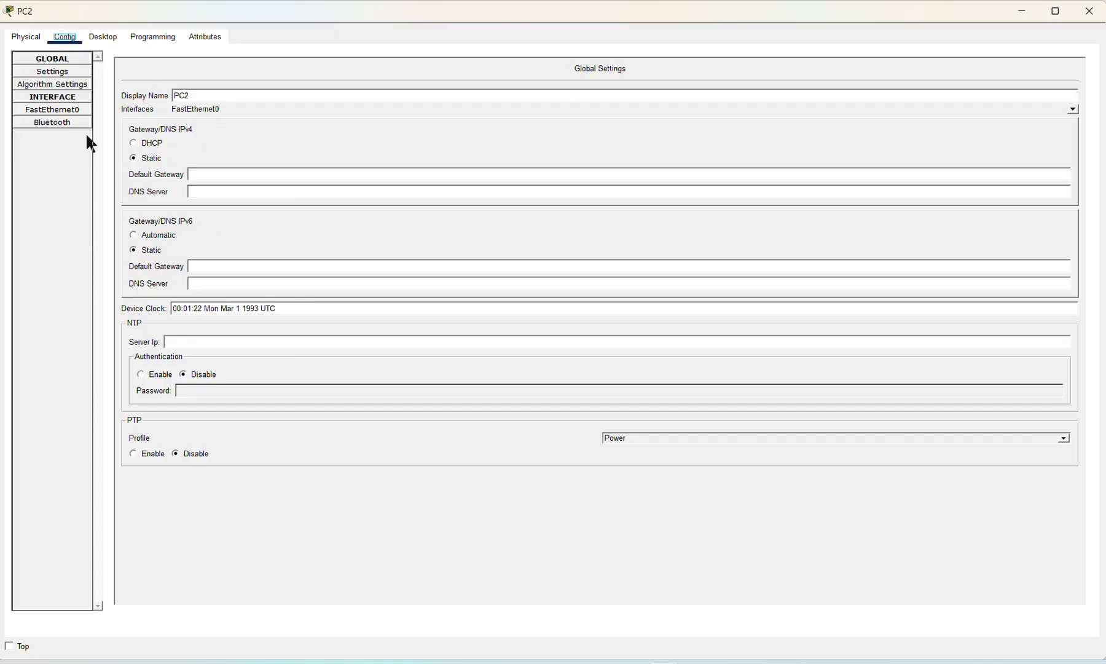
pyautogui.click(76, 112)
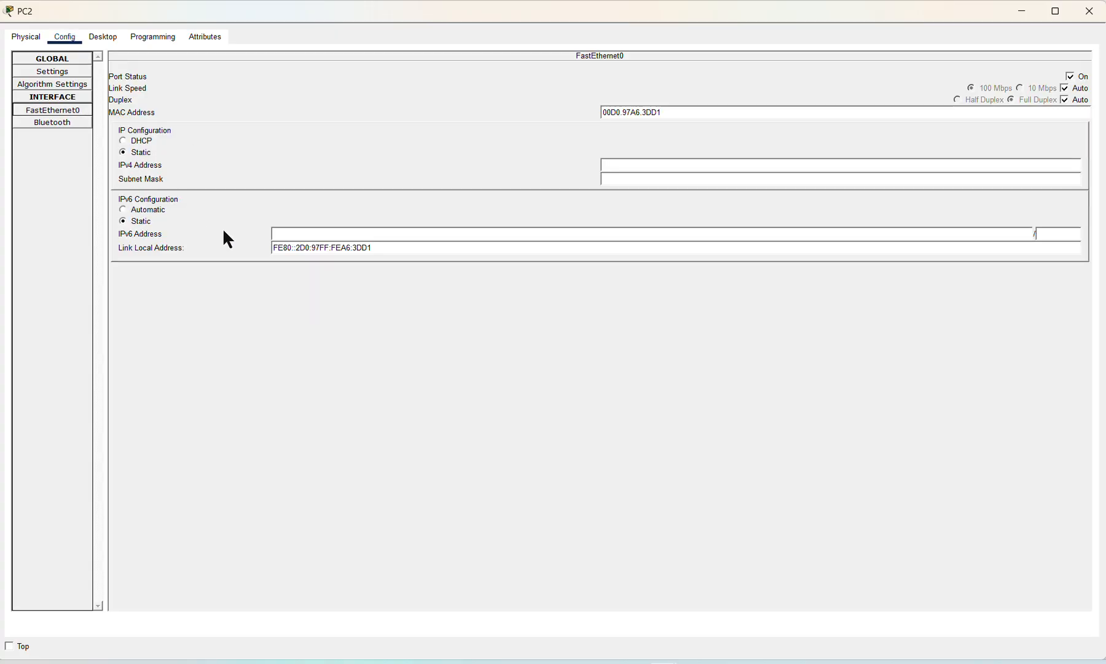
pyautogui.click(628, 163)
pyautogui.write('192')
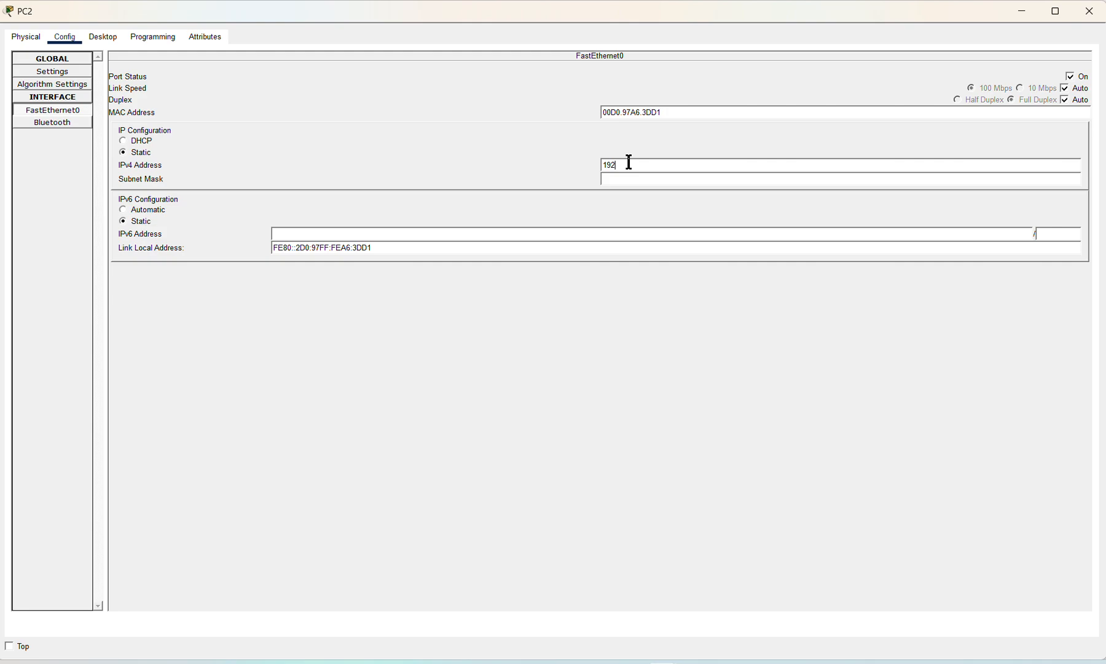
pyautogui.write('.168.10.3')
pyautogui.click(639, 179)
pyautogui.click(1089, 11)
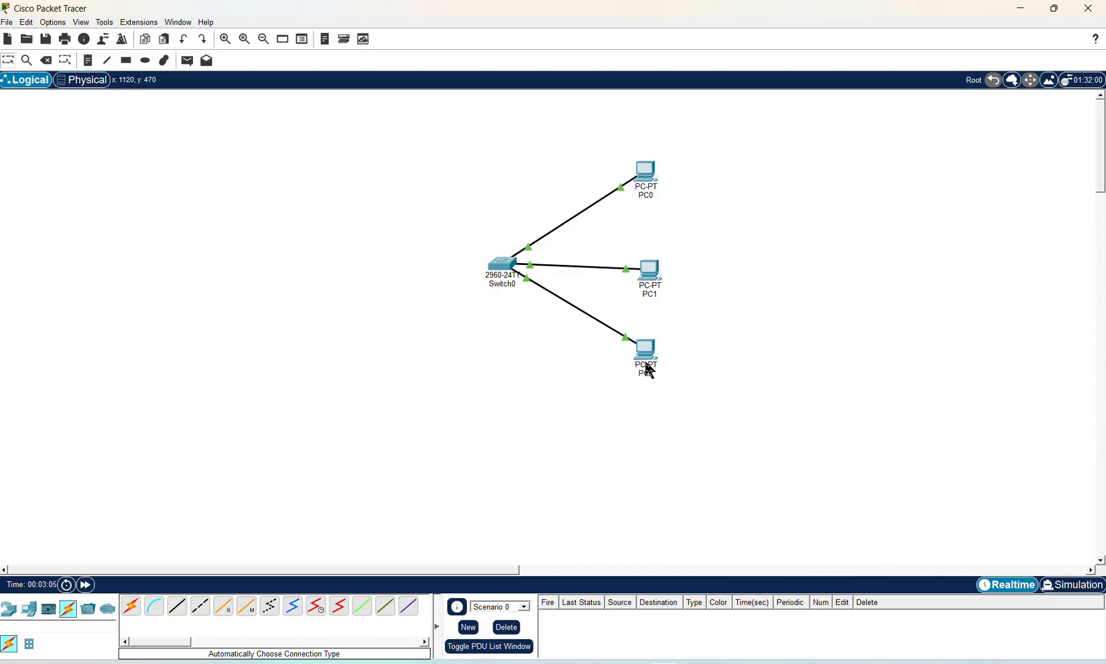
# Step: Ping 192.168.10.3 from PC0's Command Prompt and get four replies with 0% loss
pyautogui.click(648, 179)
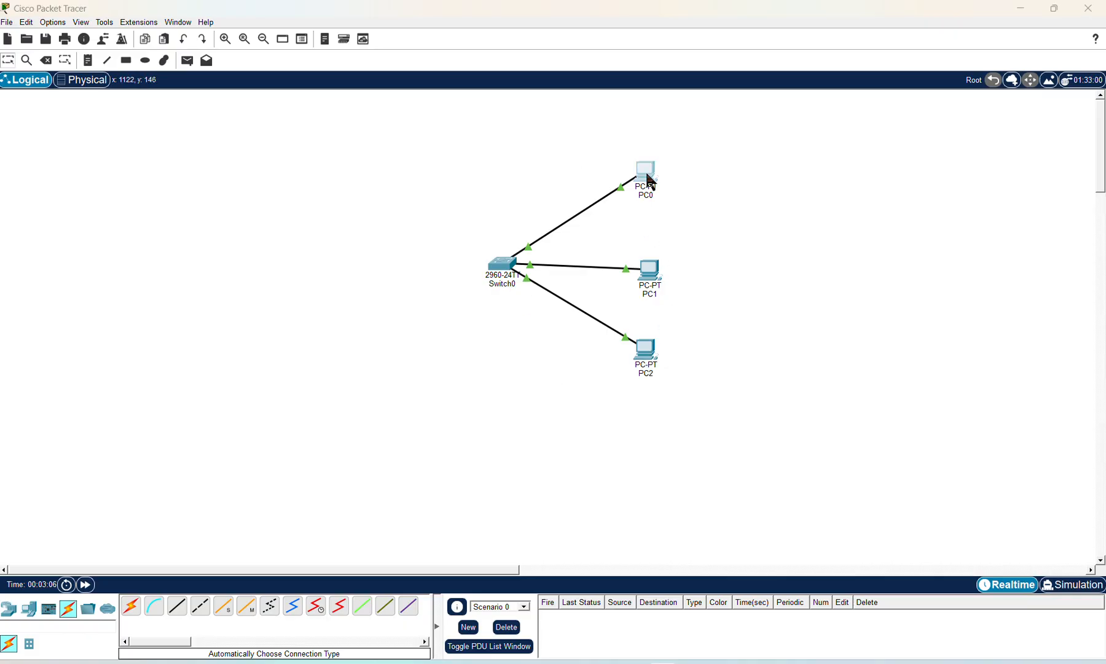
pyautogui.click(102, 38)
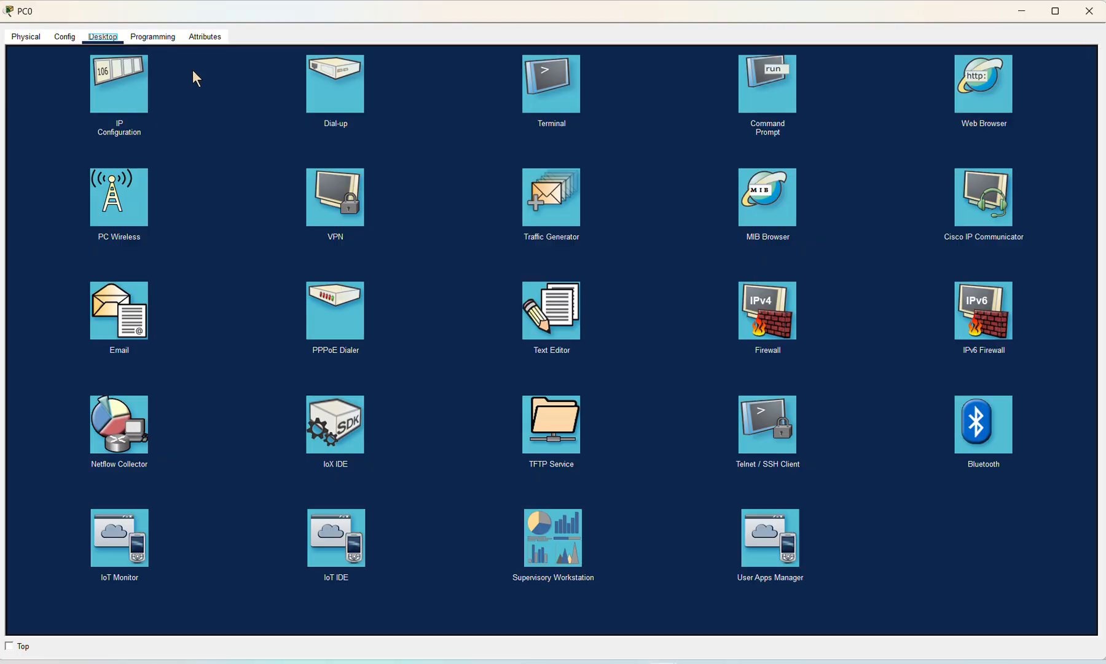
pyautogui.click(759, 93)
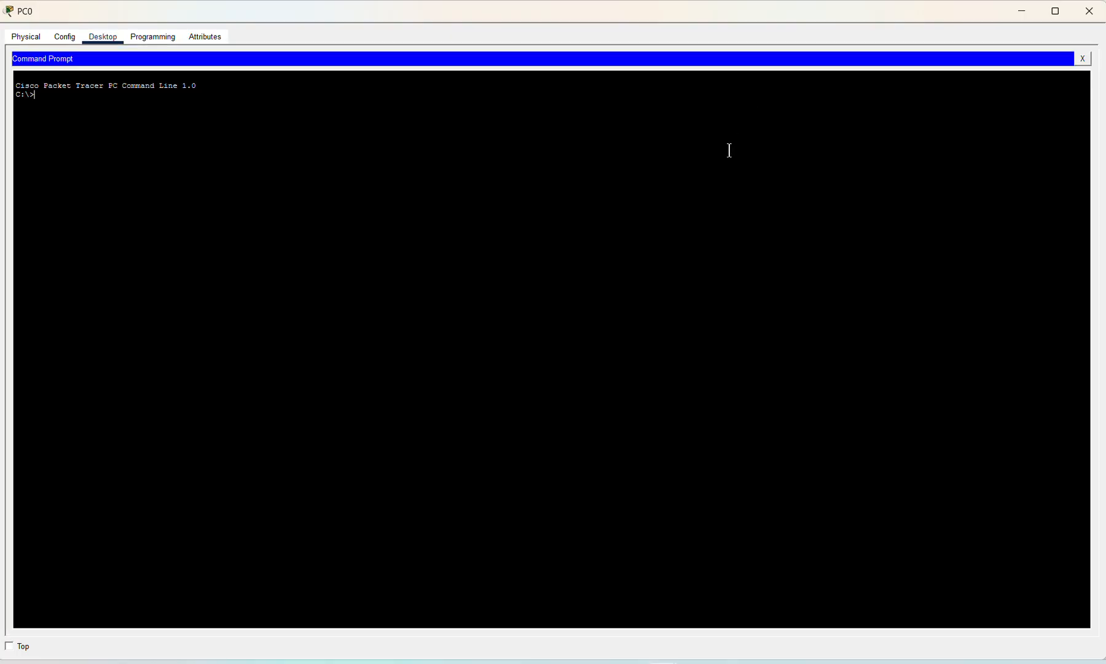
pyautogui.write('ping 192.168.10.3')
pyautogui.press('Return')
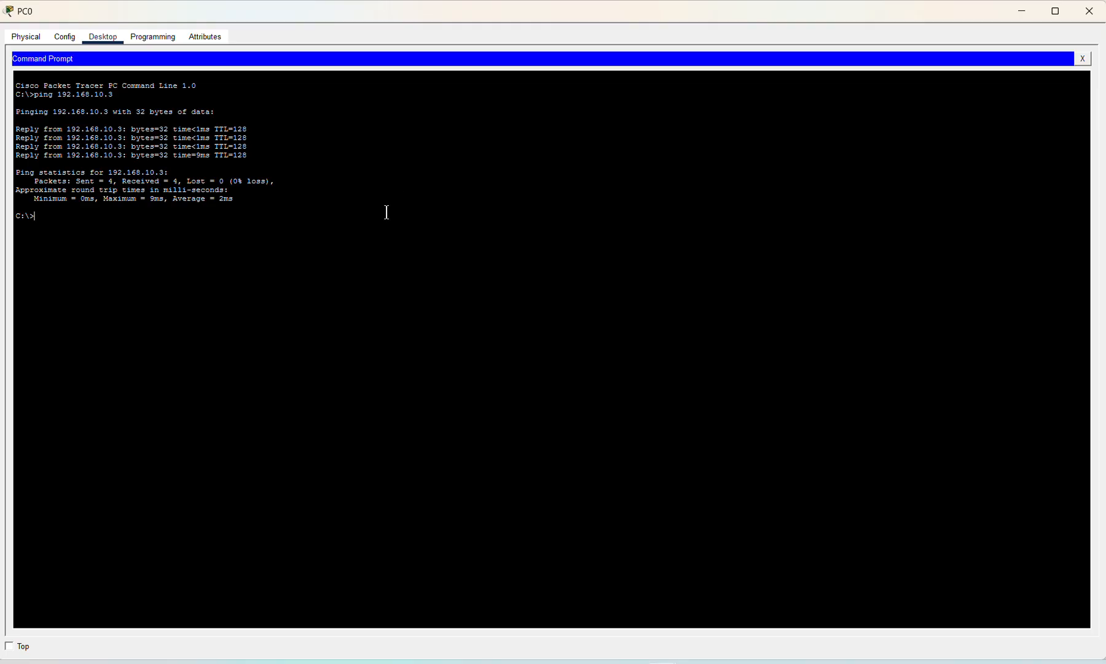
pyautogui.click(1089, 17)
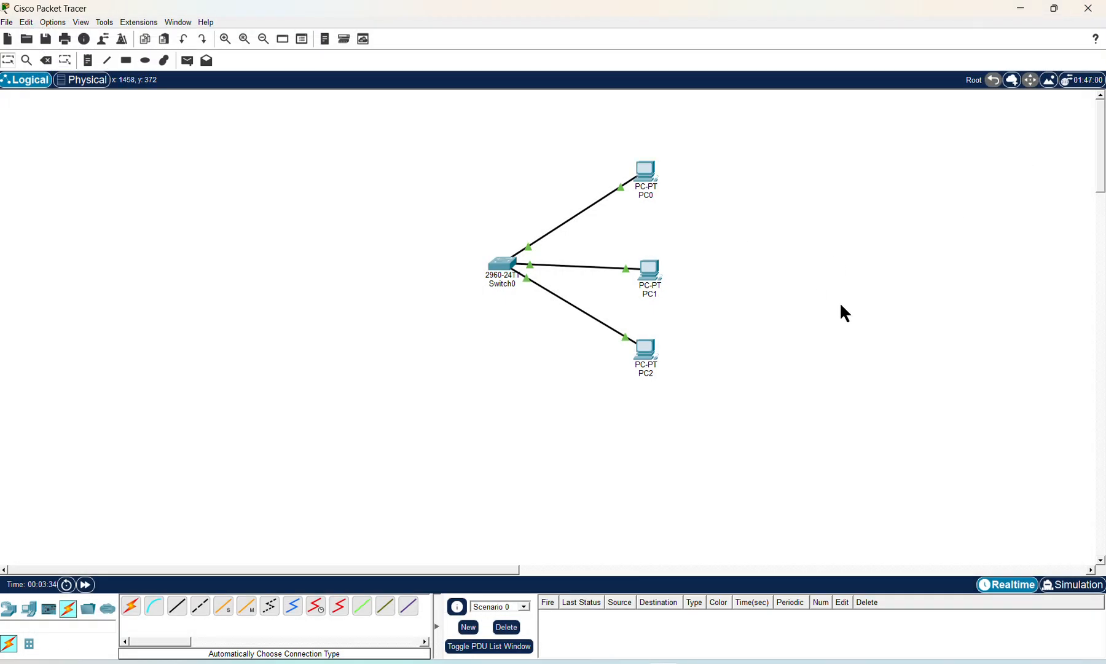
# Step: Place a Server-PT, Server0, on the canvas left of Switch0
pyautogui.click(28, 609)
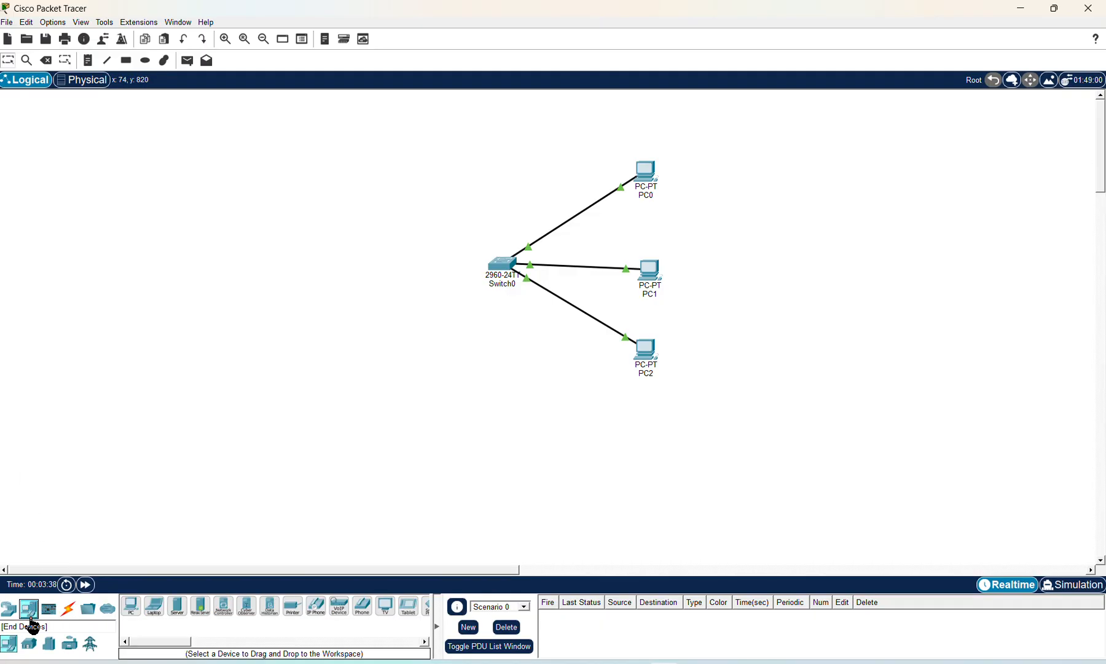
pyautogui.click(179, 614)
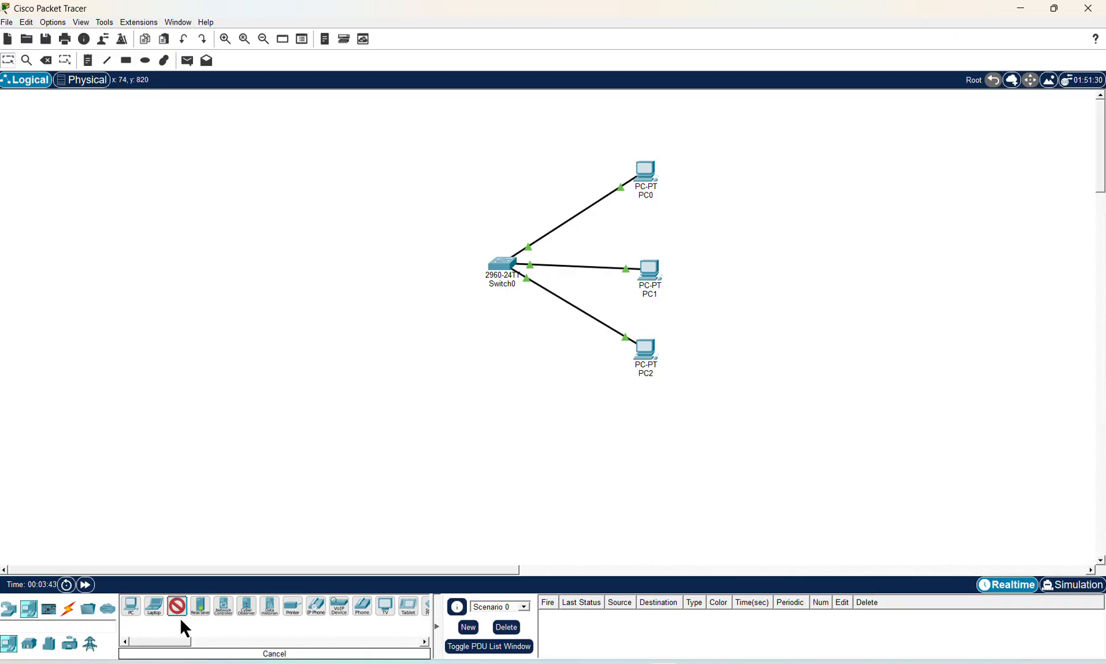
pyautogui.click(309, 260)
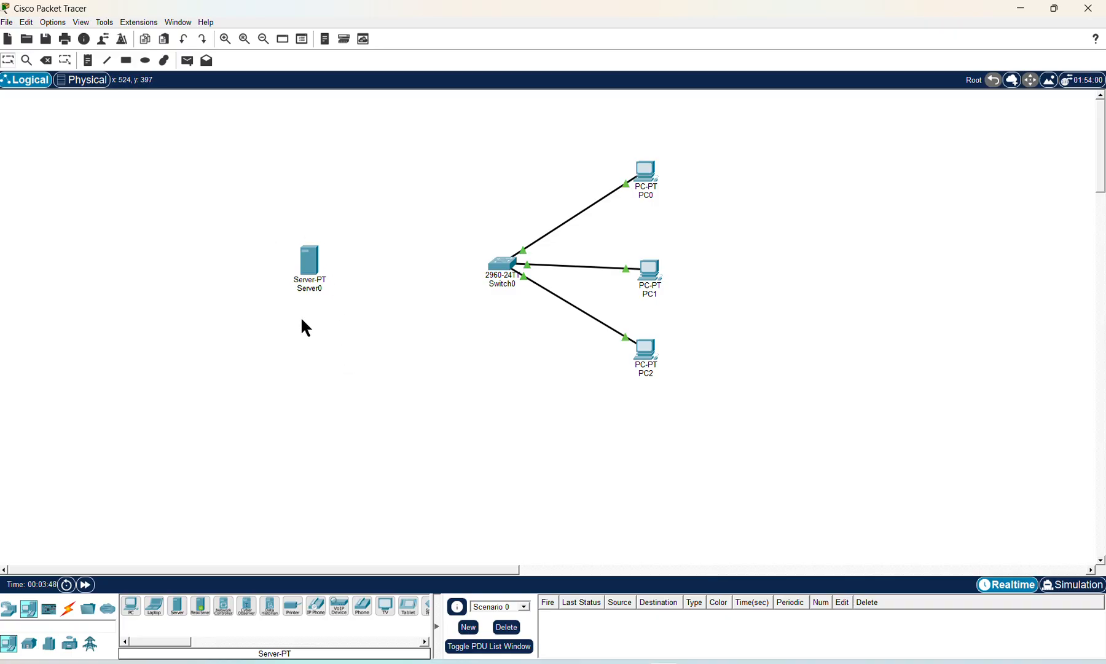
# Step: Cable Server0 to Switch0 with an automatically chosen connection type
pyautogui.click(69, 611)
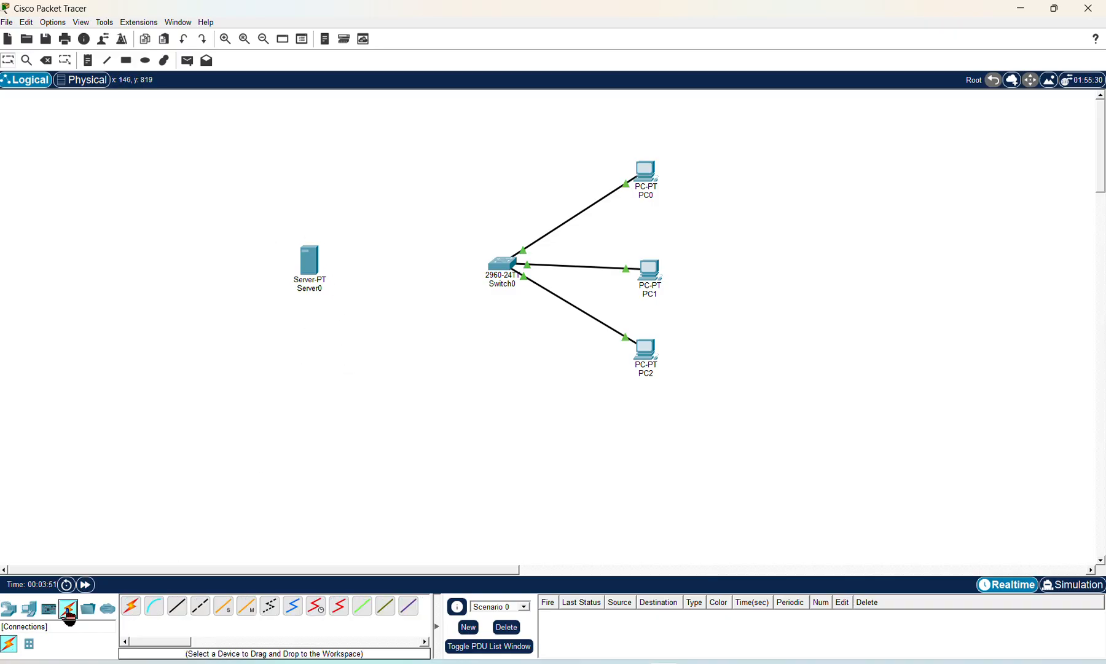
pyautogui.click(131, 608)
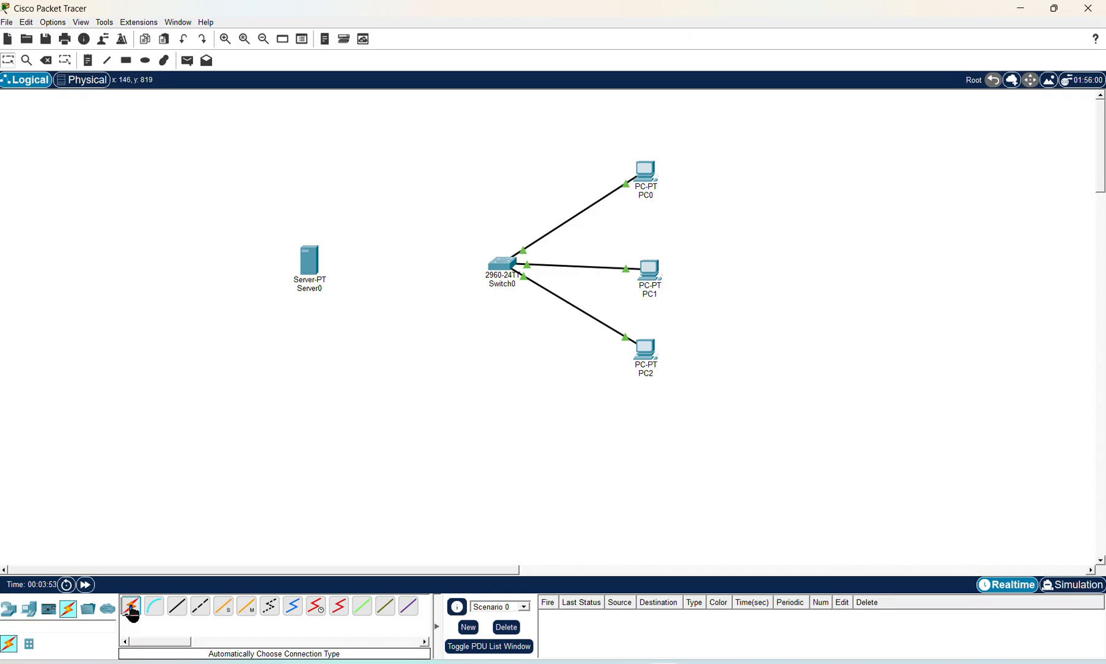
pyautogui.click(311, 264)
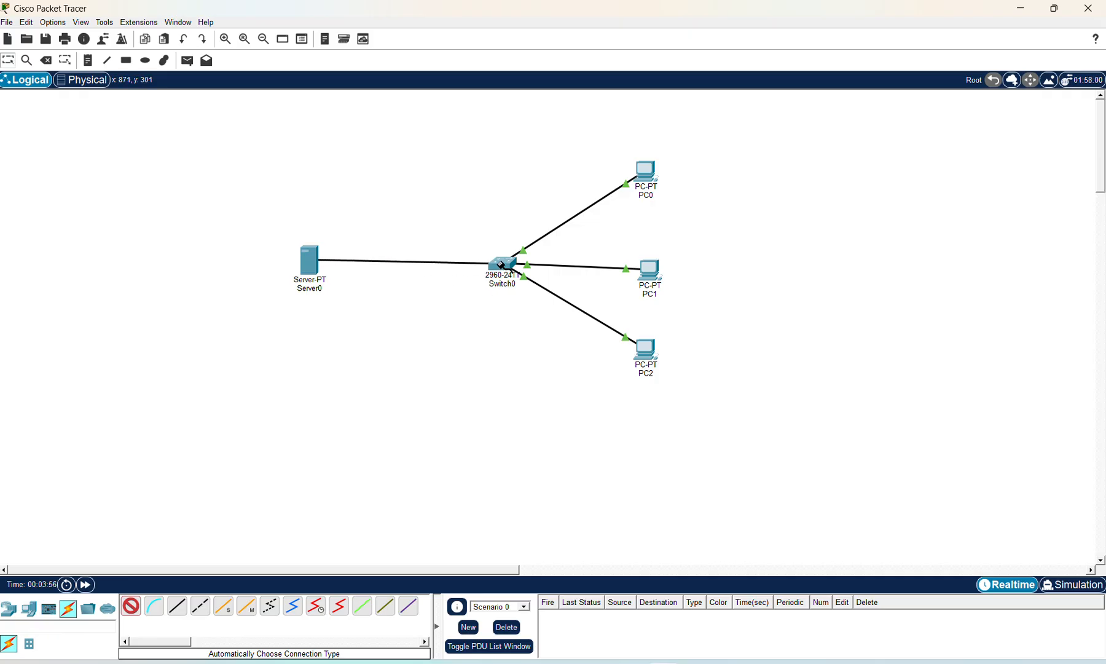
pyautogui.click(500, 264)
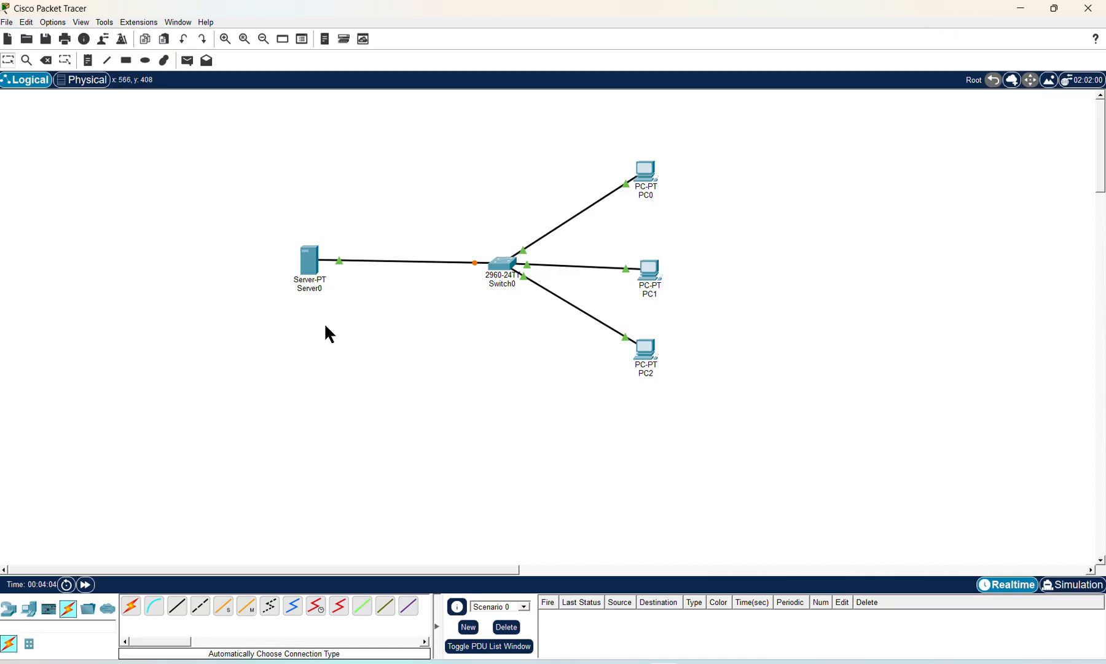
# Step: Give Server0's FastEthernet0 the address 192.168.10.100 with mask 255.255.255.0
pyautogui.moveTo(307, 269)
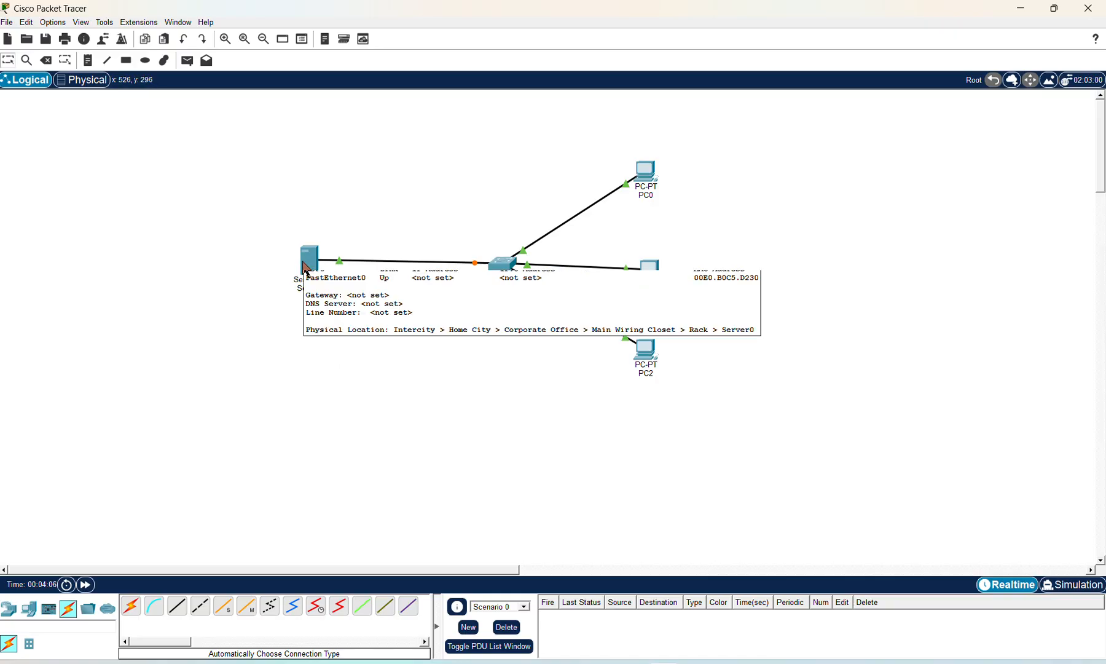
pyautogui.click(306, 269)
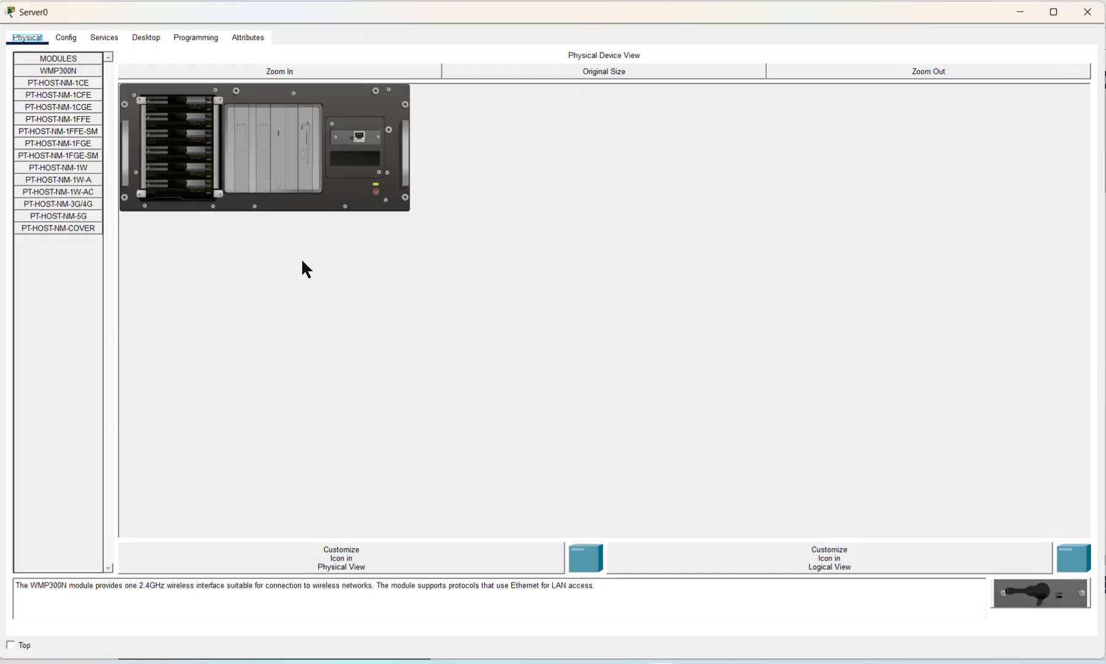
pyautogui.click(72, 39)
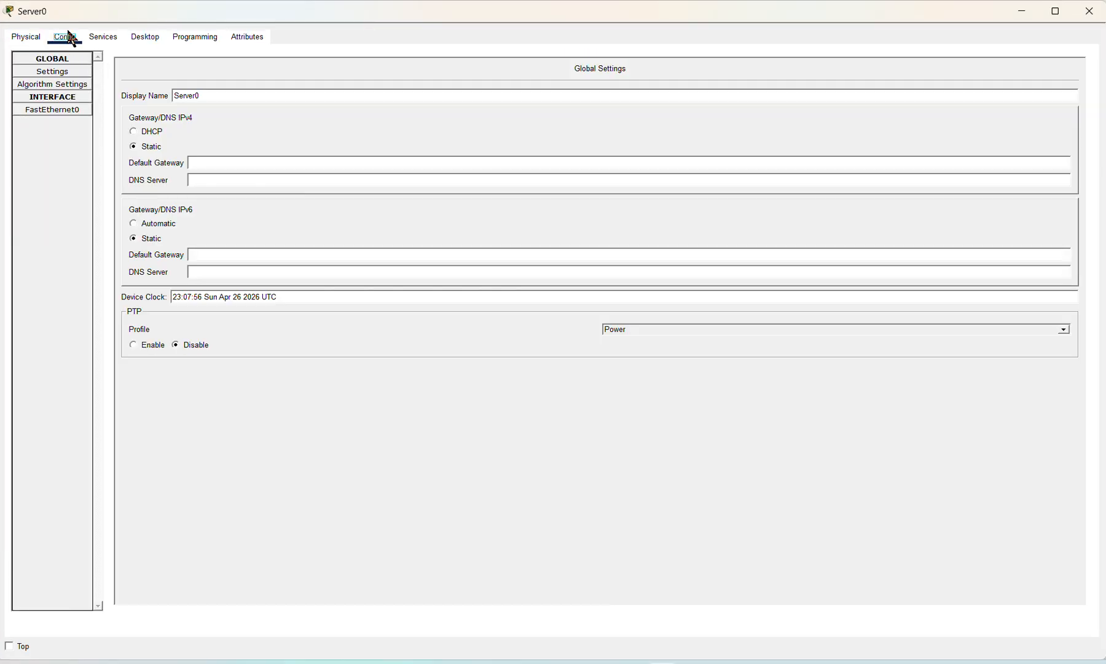
pyautogui.click(61, 110)
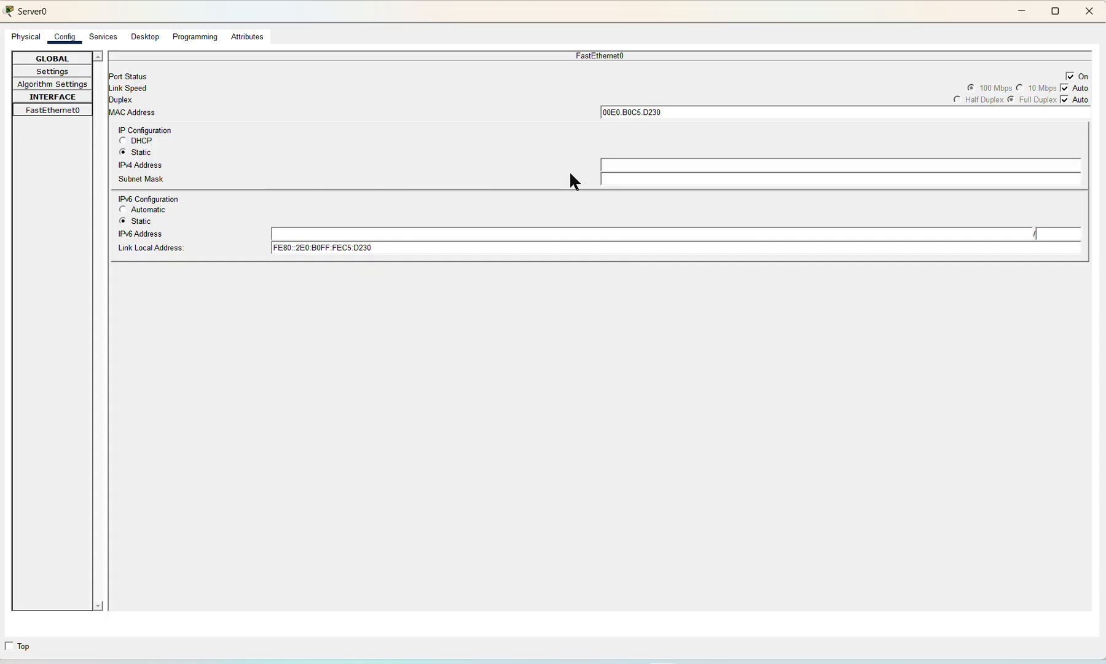
pyautogui.click(610, 165)
pyautogui.write('2.168.10.100')
pyautogui.click(618, 180)
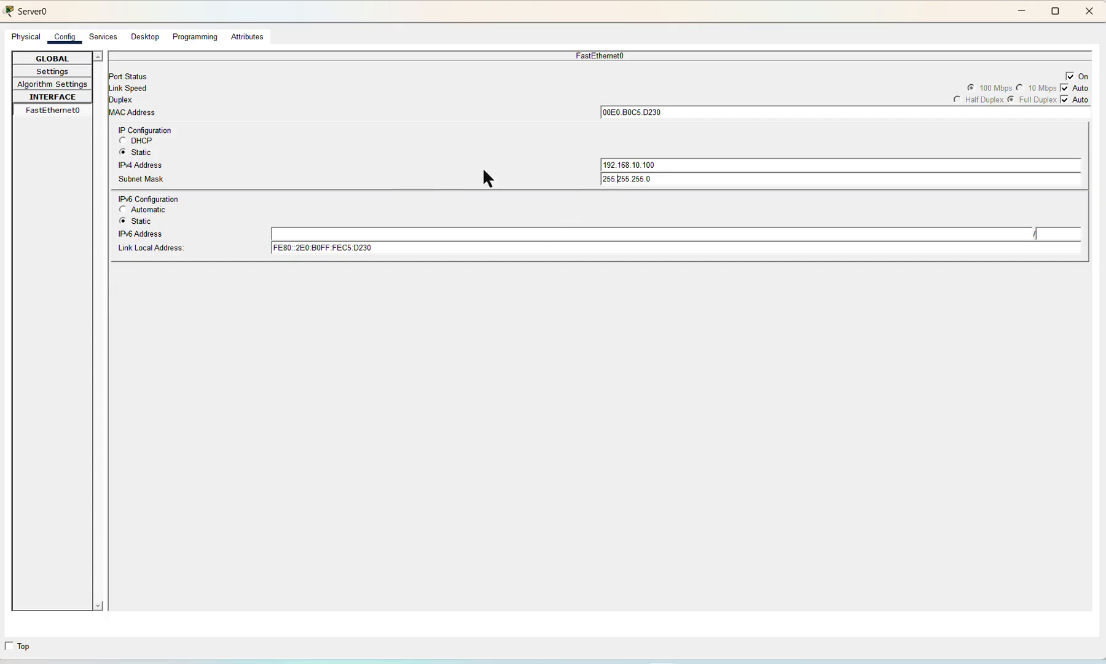
pyautogui.click(1086, 13)
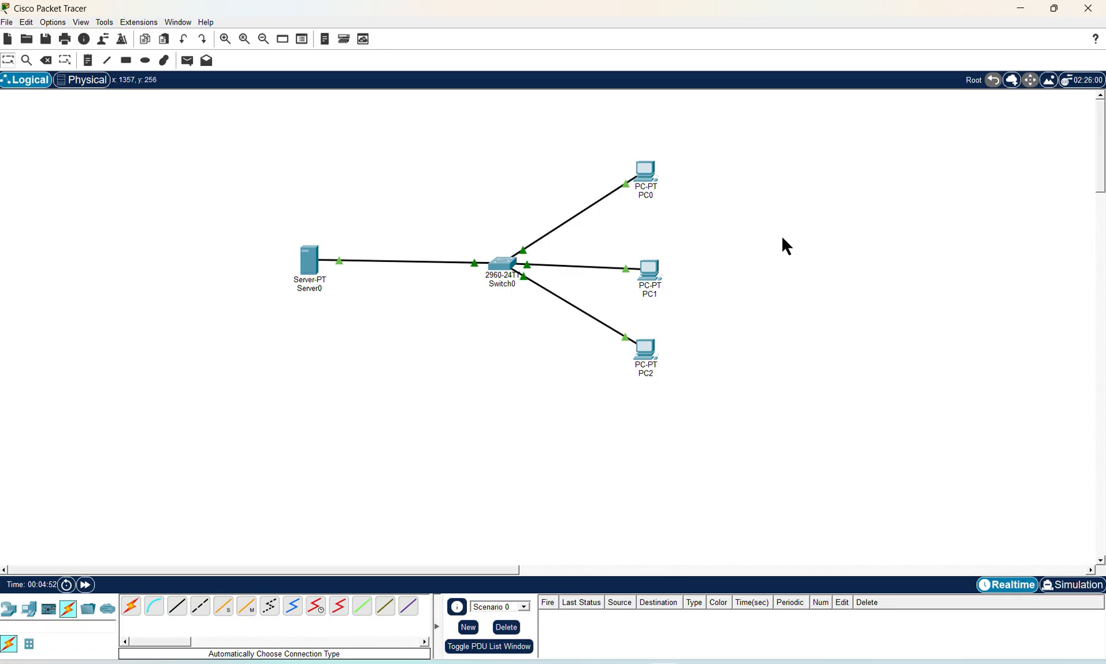
# Step: Ping 192.168.10.100 from PC1's command line and get 4 of 4 replies
pyautogui.click(650, 277)
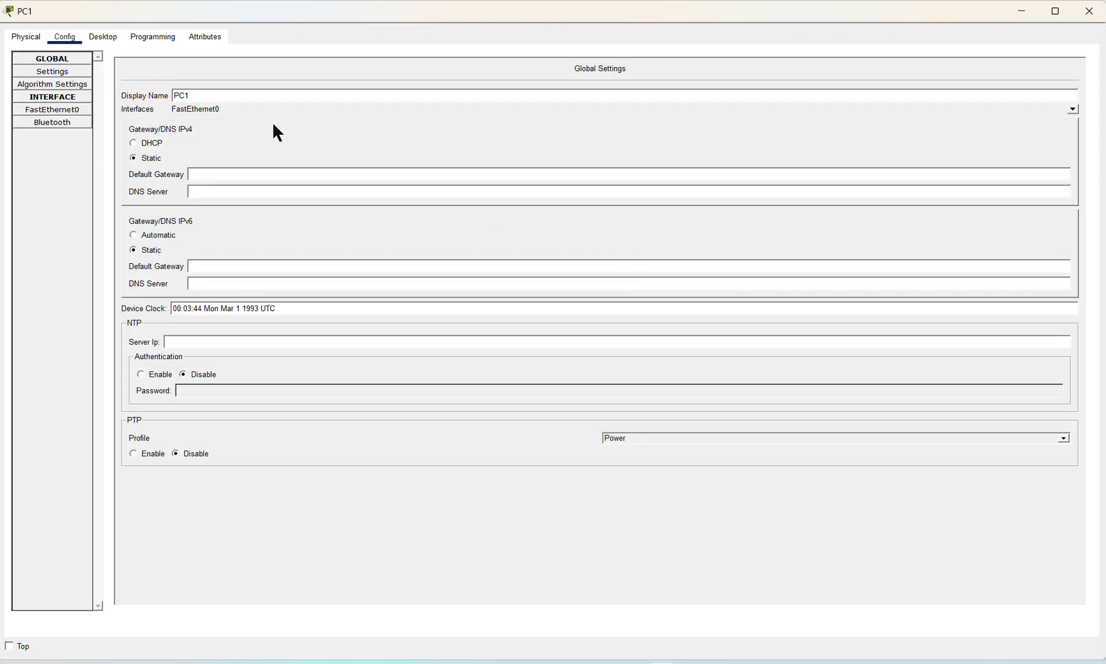
pyautogui.click(106, 38)
pyautogui.click(779, 125)
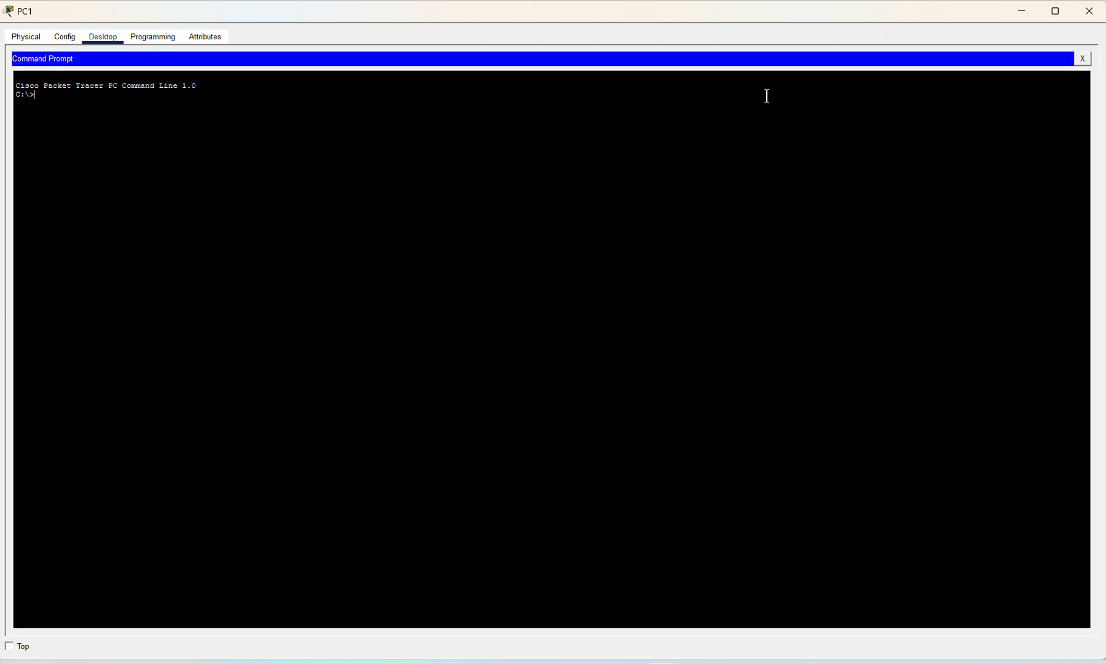
pyautogui.write('ping 192.168.10.100')
pyautogui.press('Return')
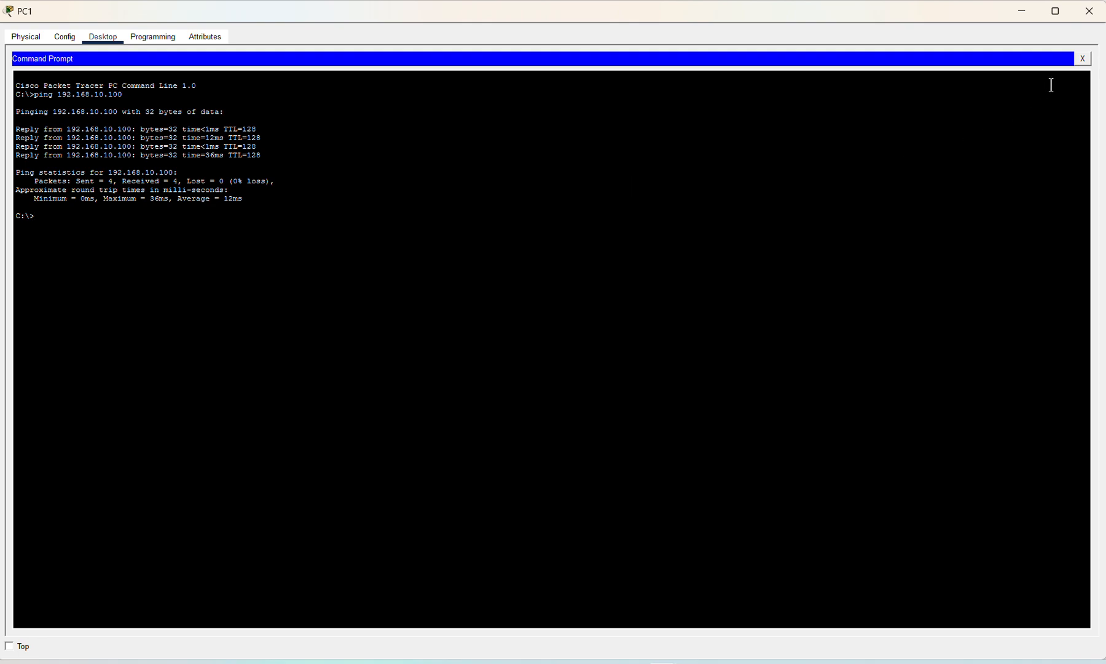
pyautogui.click(1083, 59)
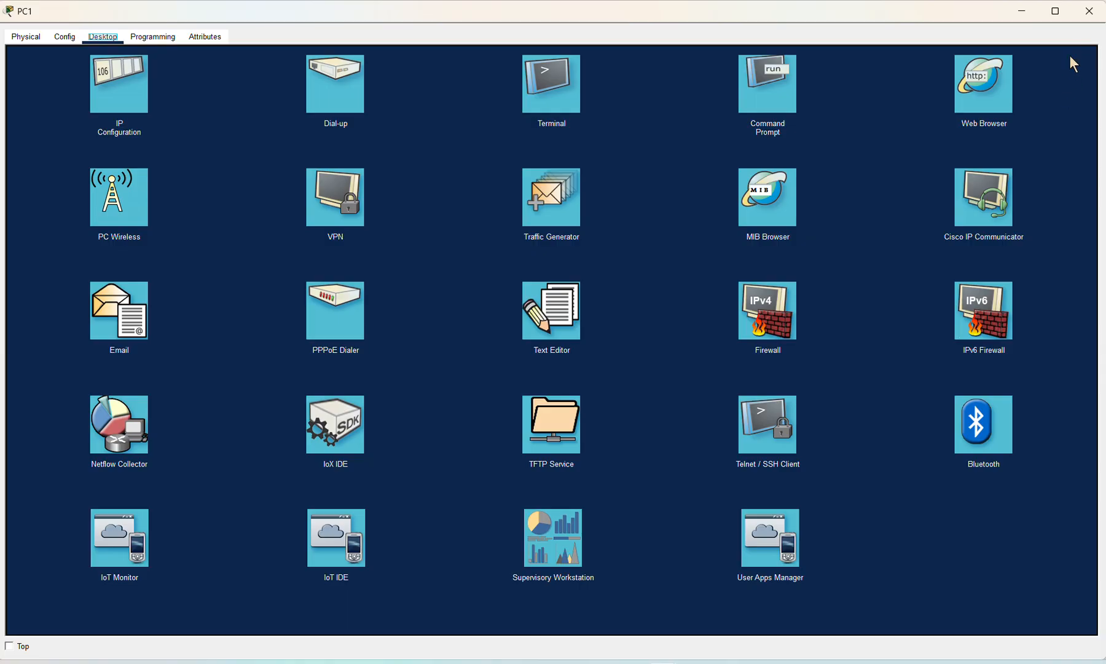
pyautogui.click(1088, 11)
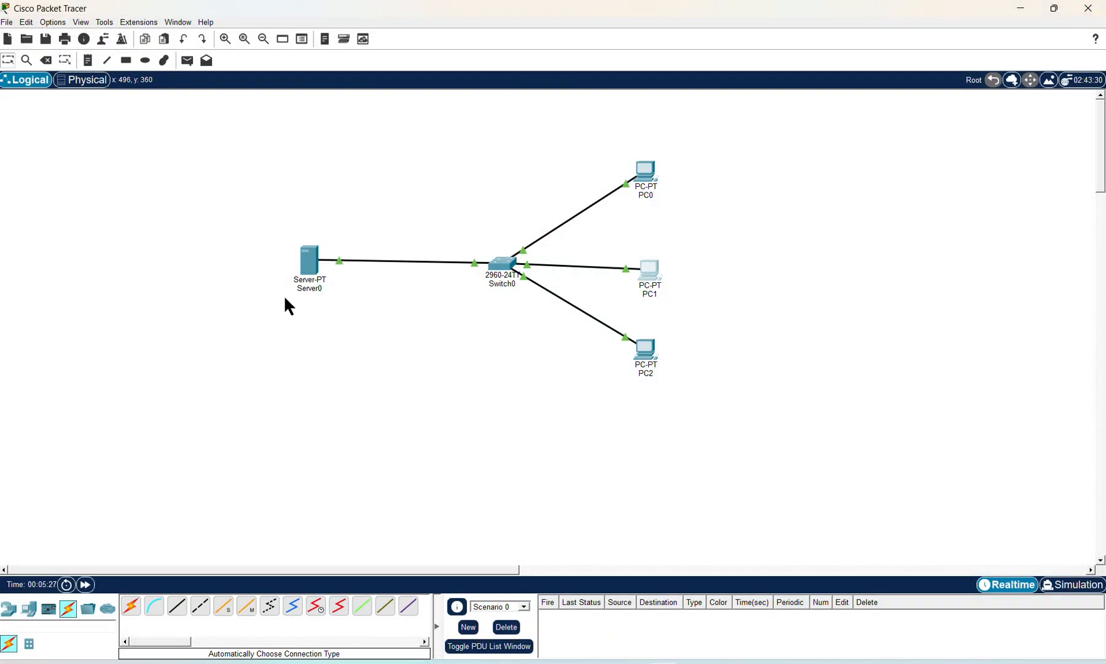
# Step: On Server0's Services tab, turn off the HTTP and HTTPS services
pyautogui.moveTo(295, 283)
pyautogui.click(310, 274)
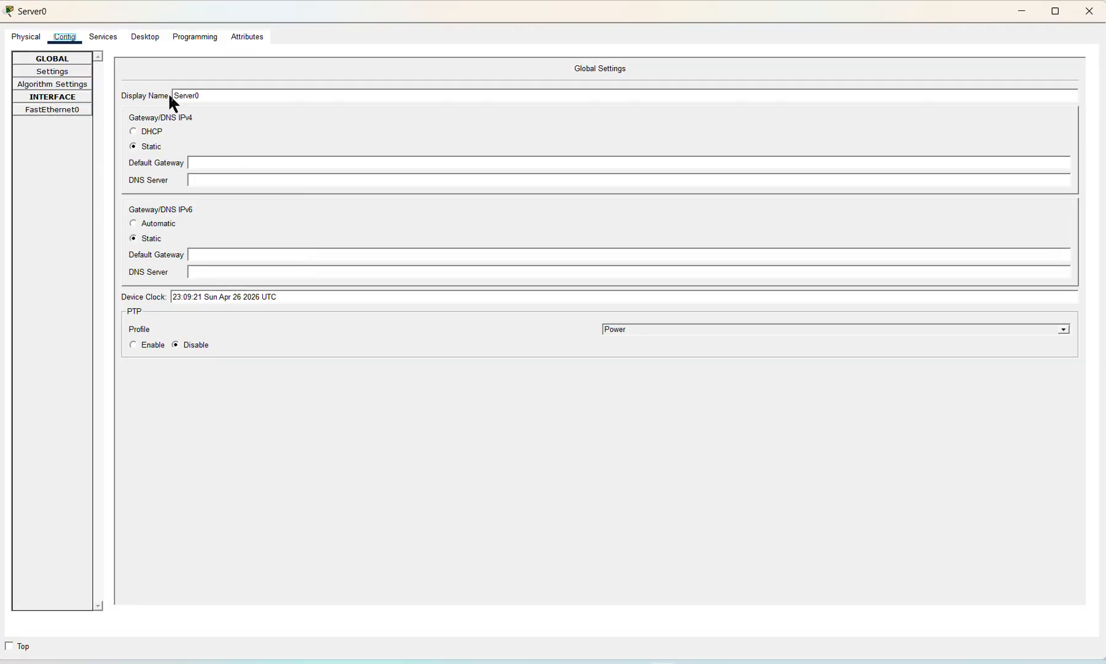
pyautogui.click(105, 38)
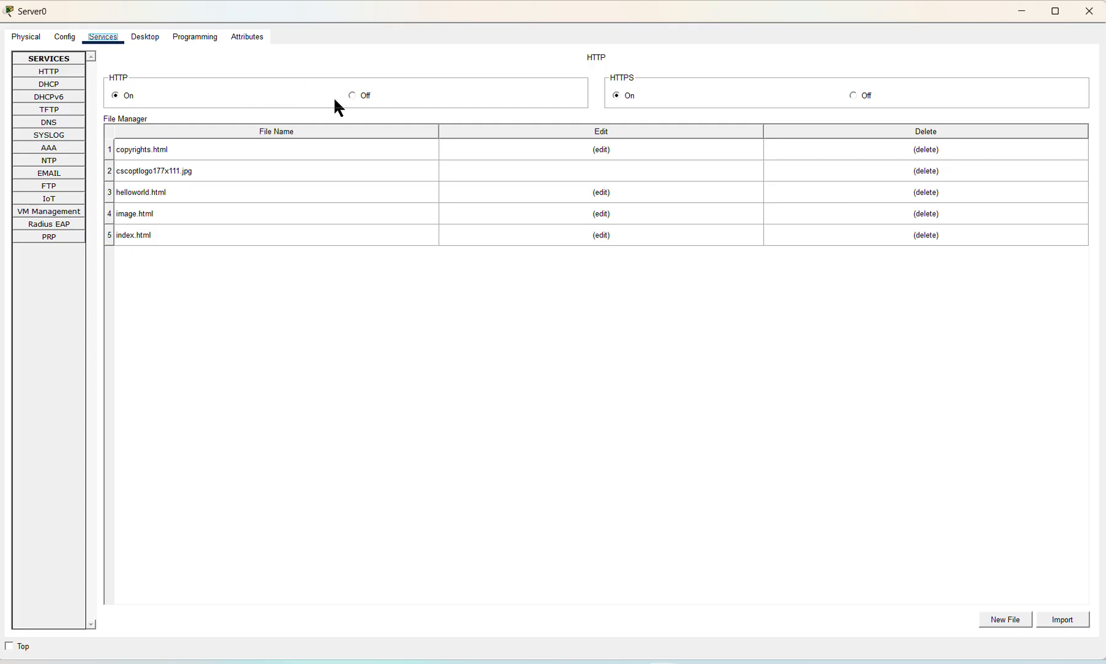
pyautogui.click(352, 96)
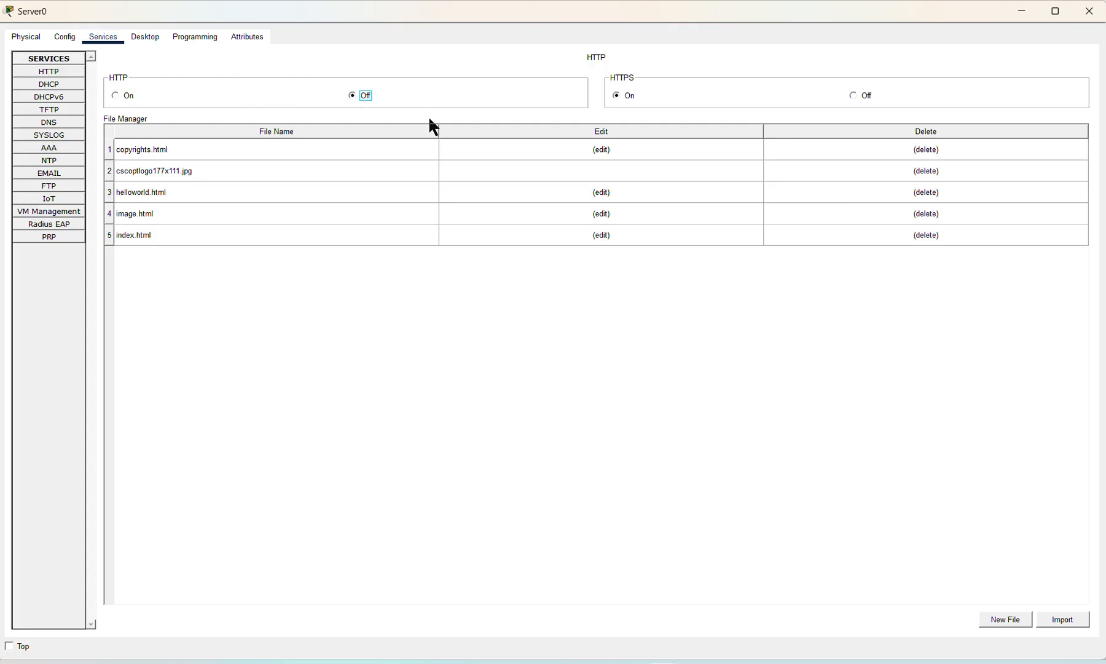
pyautogui.click(855, 96)
# Step: Browse the DHCP, DHCPv6, TFTP, DNS, Syslog, AAA and NTP service pages
pyautogui.click(61, 72)
pyautogui.click(58, 85)
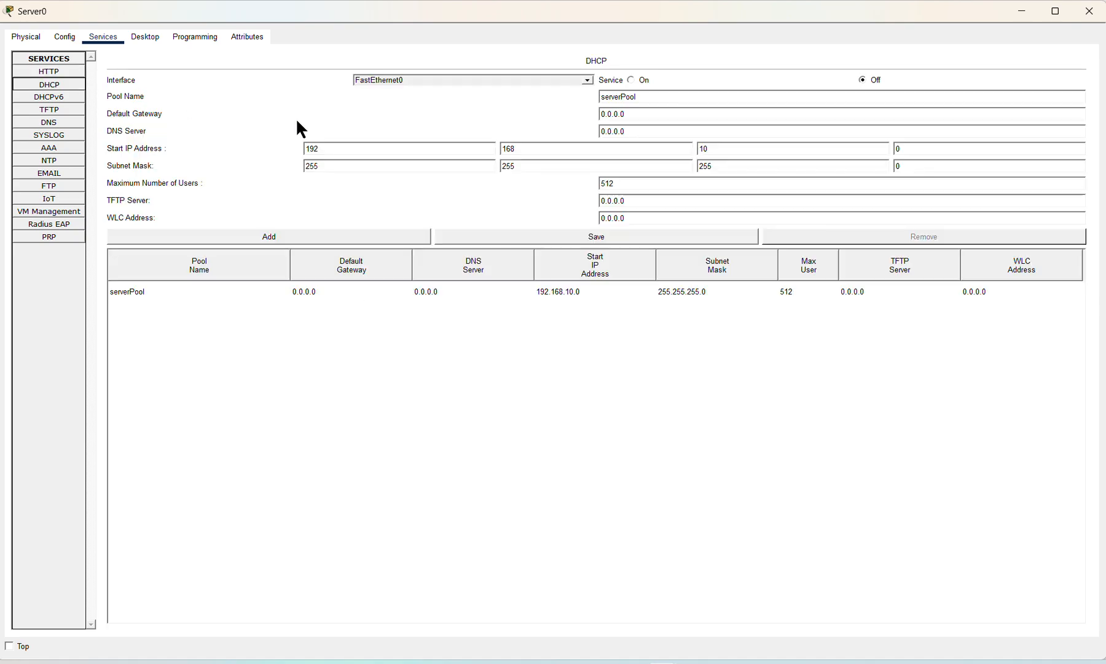
pyautogui.click(61, 98)
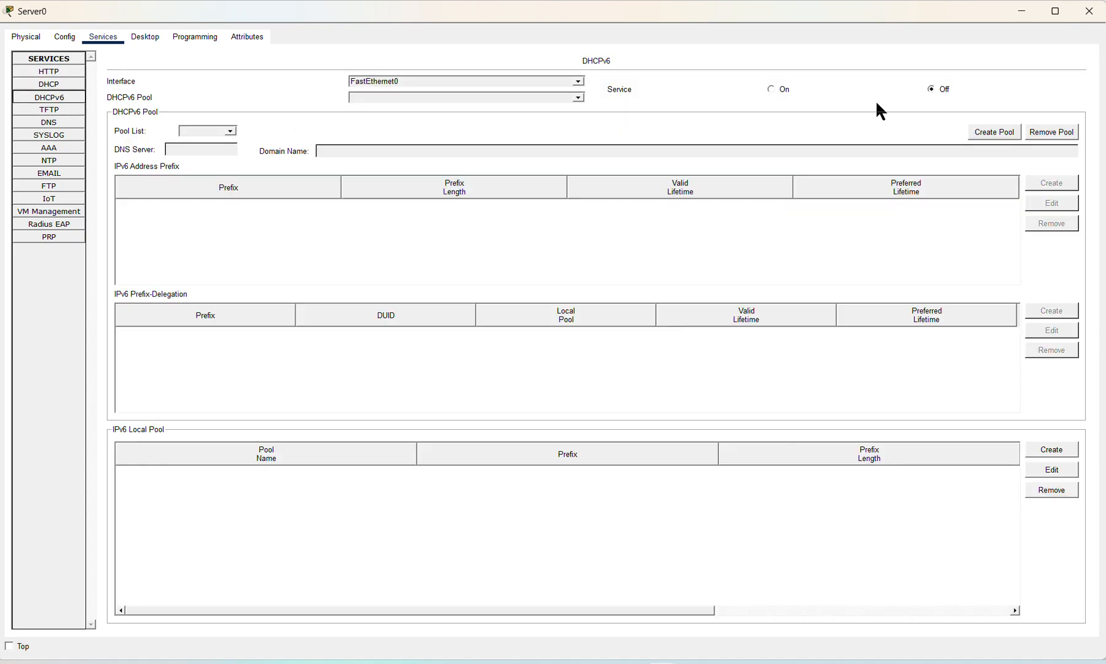
pyautogui.click(49, 109)
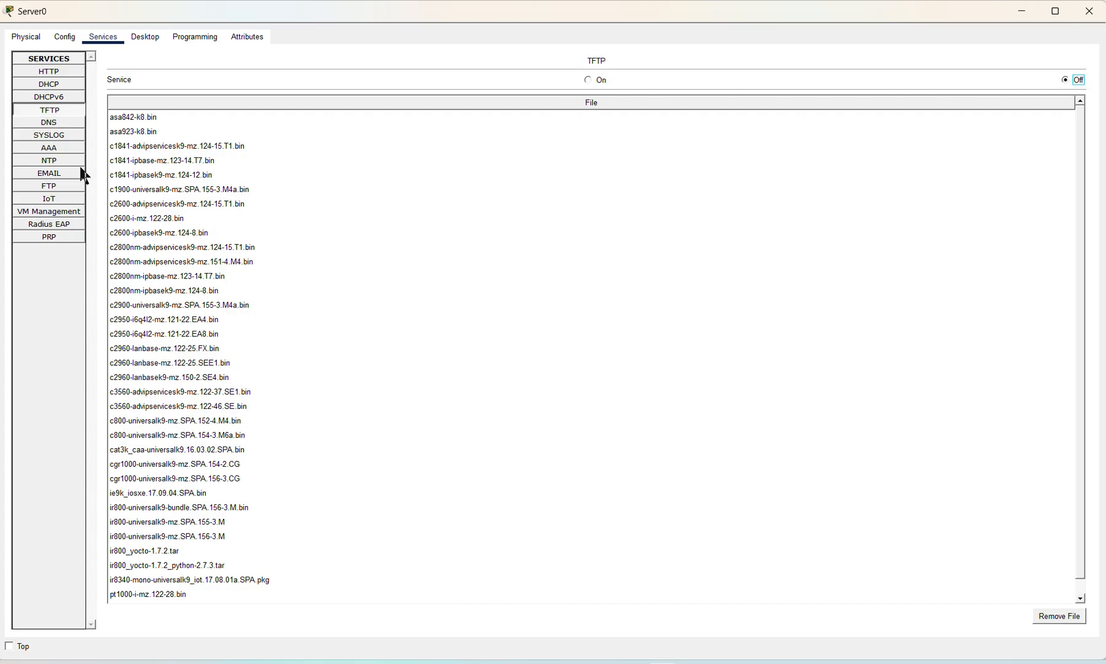
pyautogui.click(41, 122)
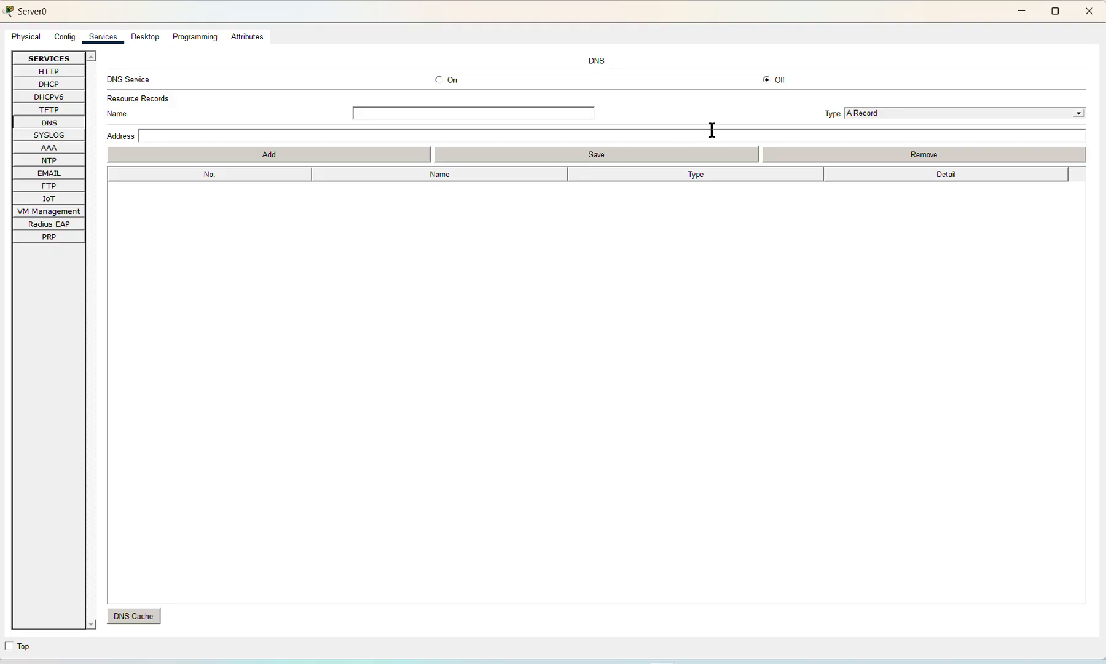
pyautogui.click(67, 137)
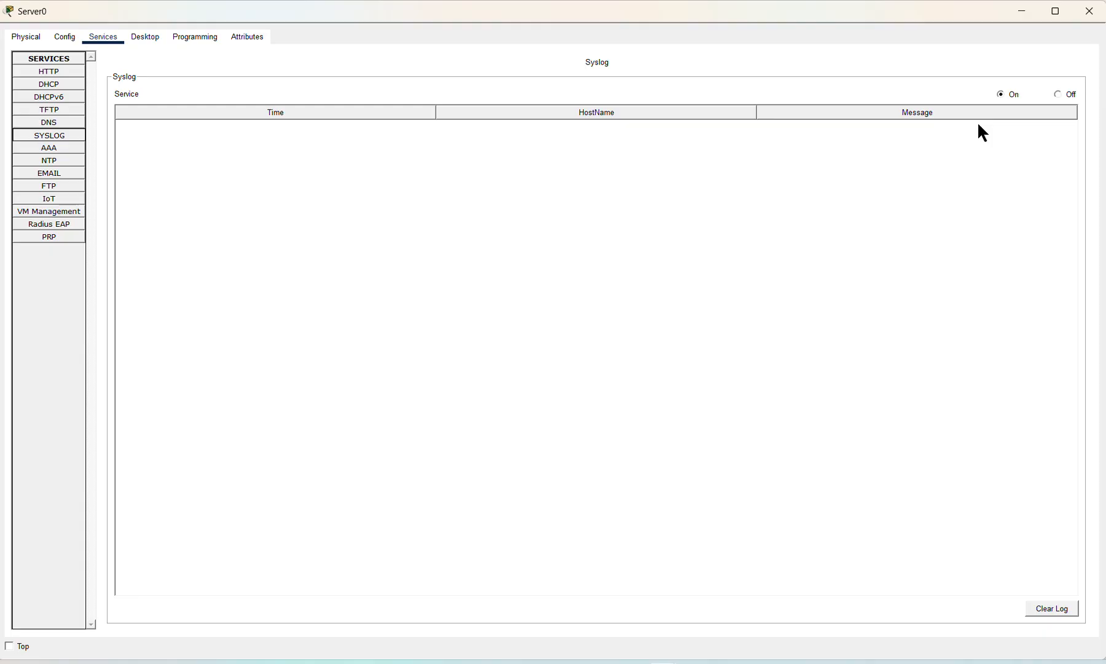
pyautogui.click(58, 148)
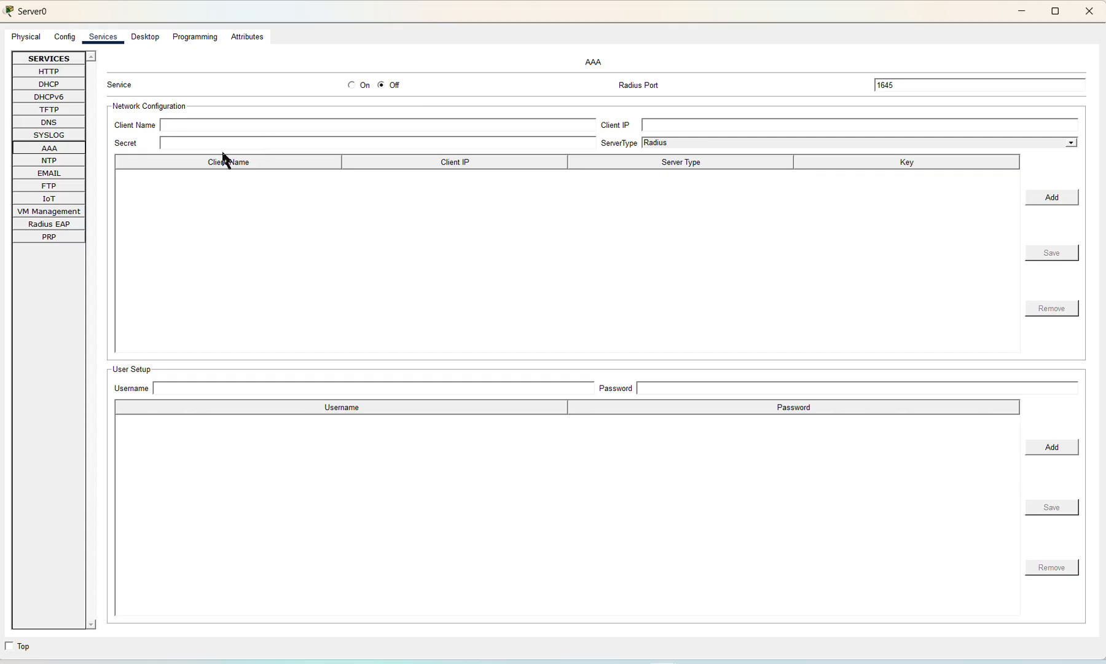
pyautogui.click(62, 161)
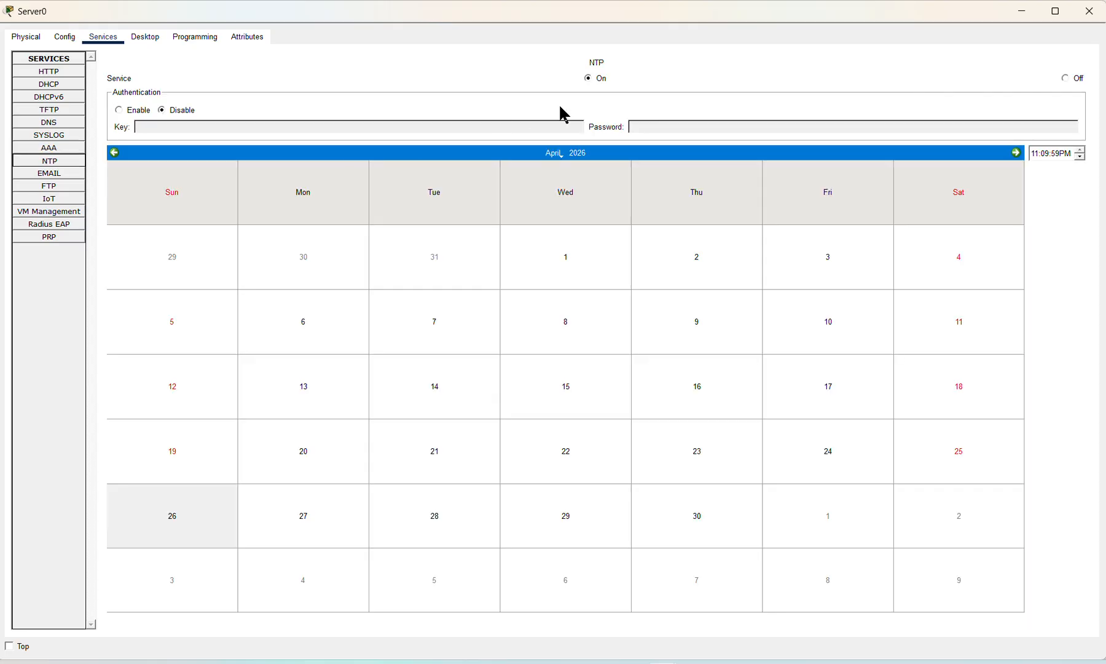
# Step: Turn off the NTP, SMTP and POP3 services
pyautogui.click(1070, 79)
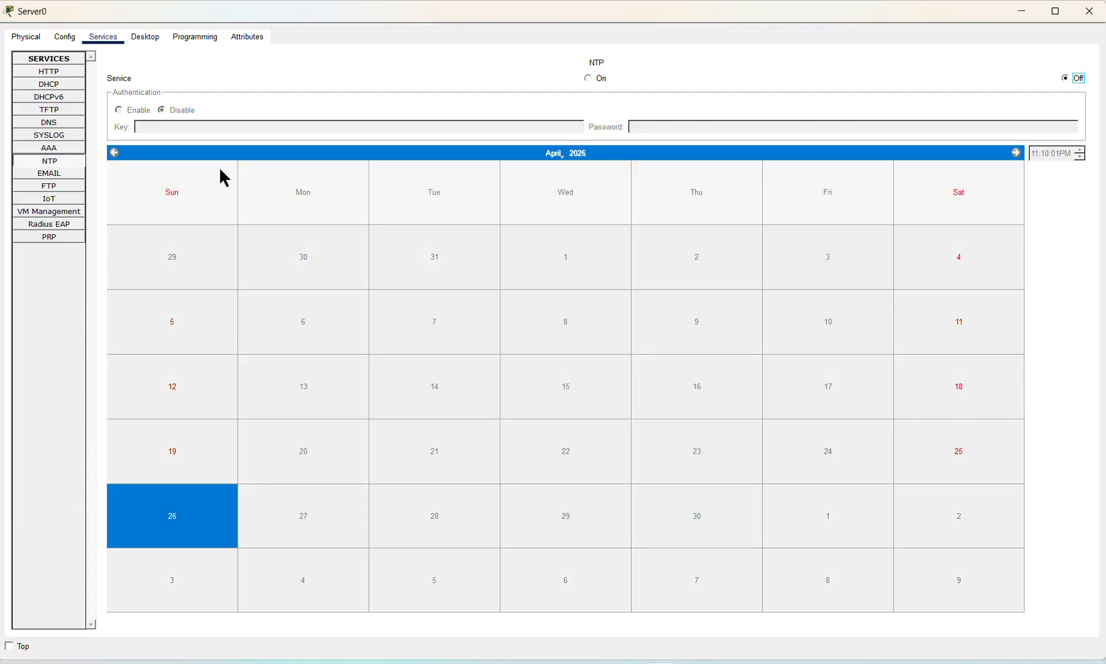
pyautogui.click(51, 174)
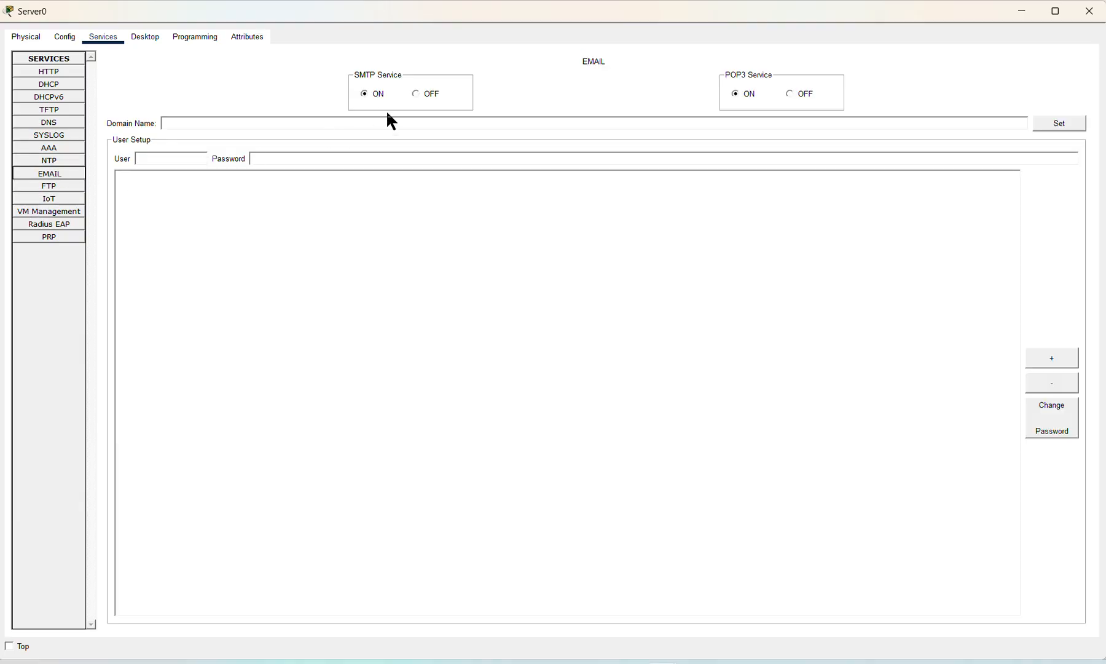
pyautogui.click(416, 94)
pyautogui.click(791, 93)
# Step: View IoT, switch VM Management off, then view Radius EAP and PRP
pyautogui.click(27, 198)
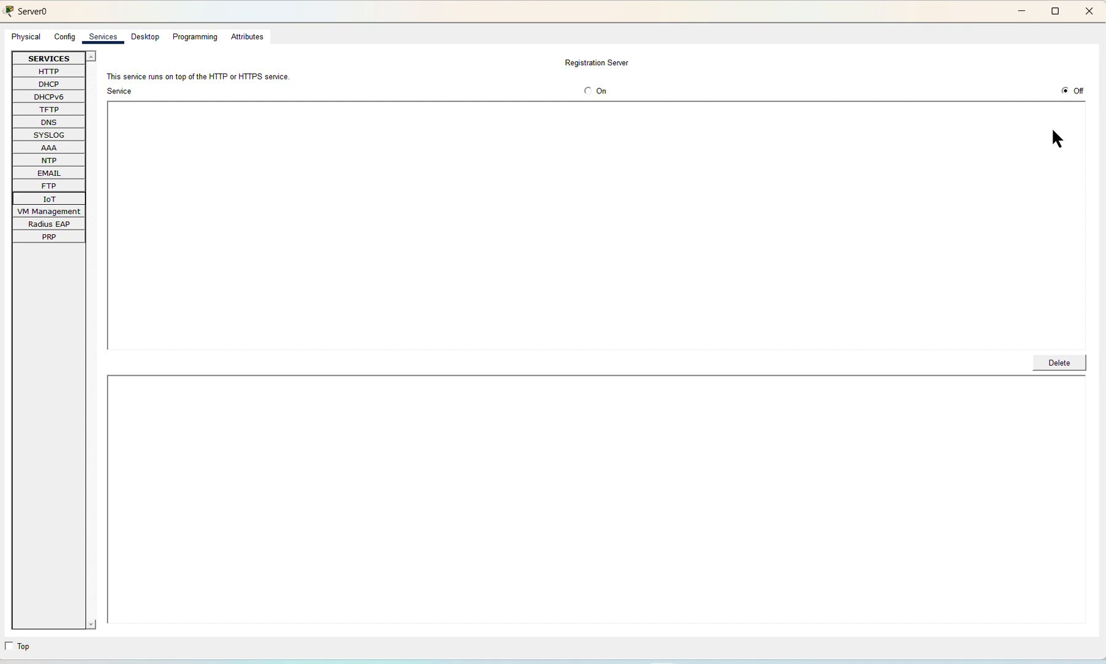
pyautogui.click(33, 210)
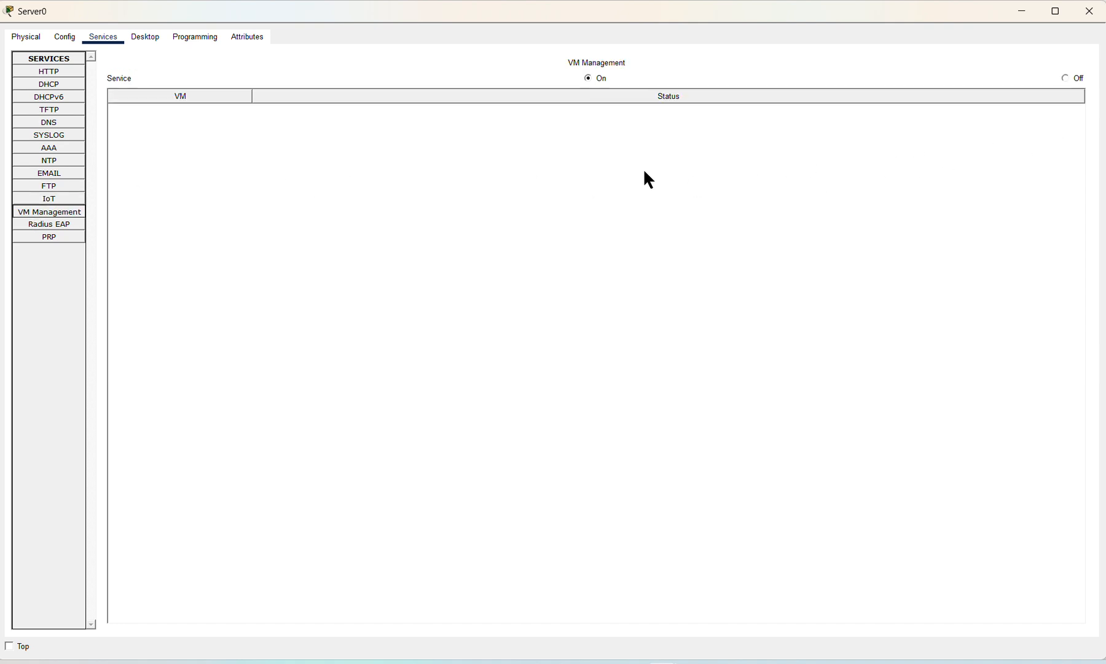
pyautogui.click(1065, 79)
pyautogui.click(52, 225)
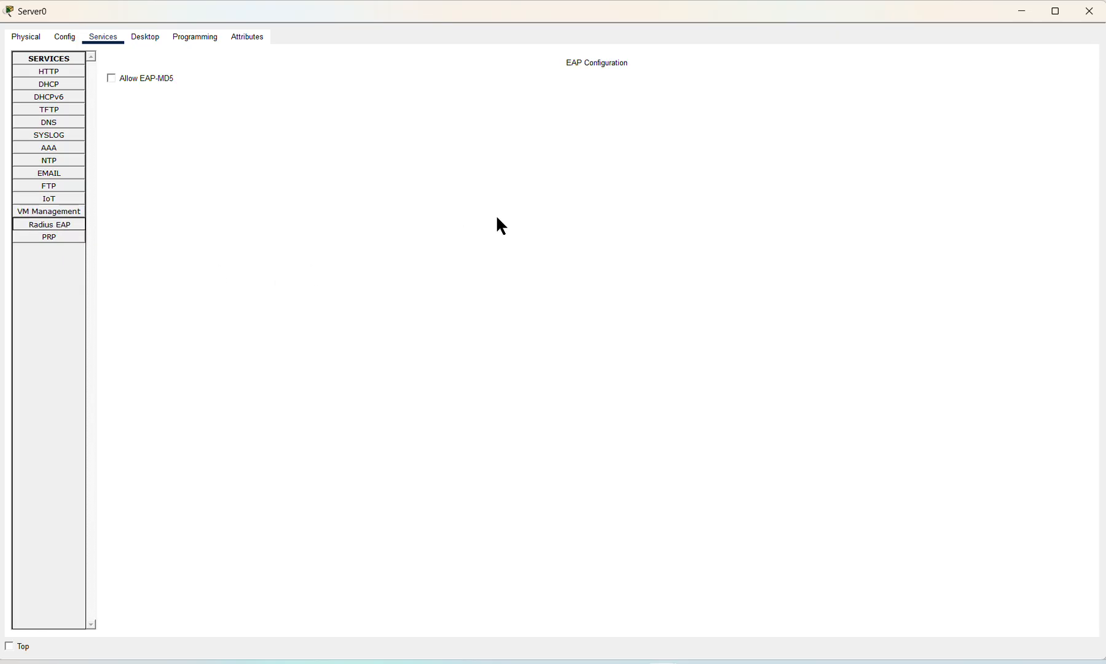
pyautogui.click(66, 236)
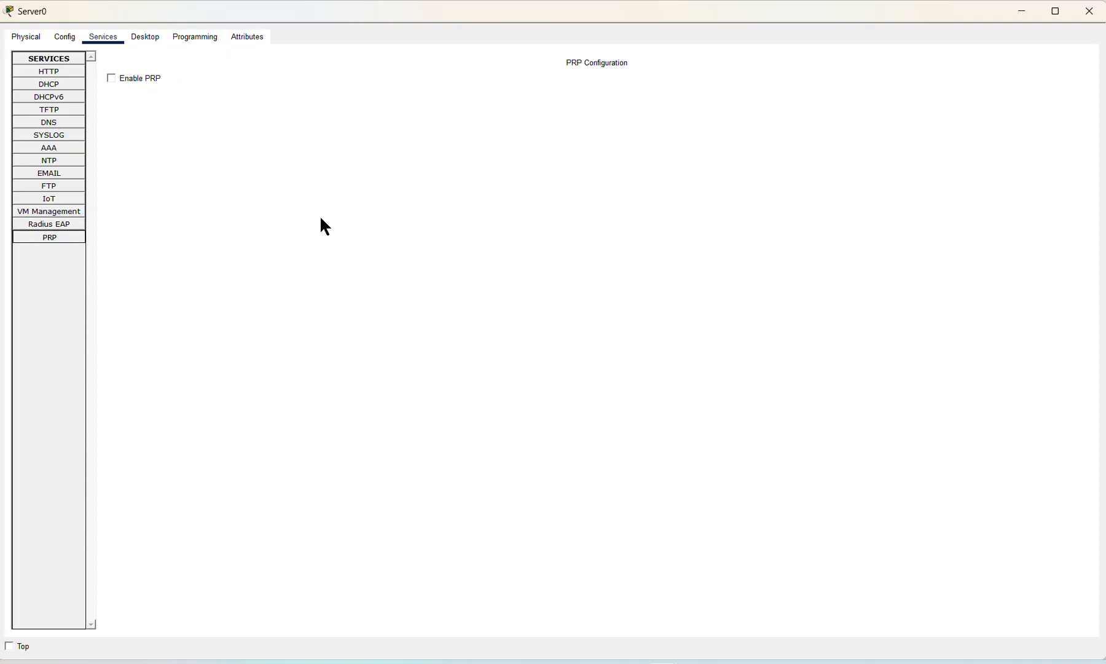
# Step: In Server0's FTP service, enter username Prof and its password; the add fails without permissions
pyautogui.click(69, 189)
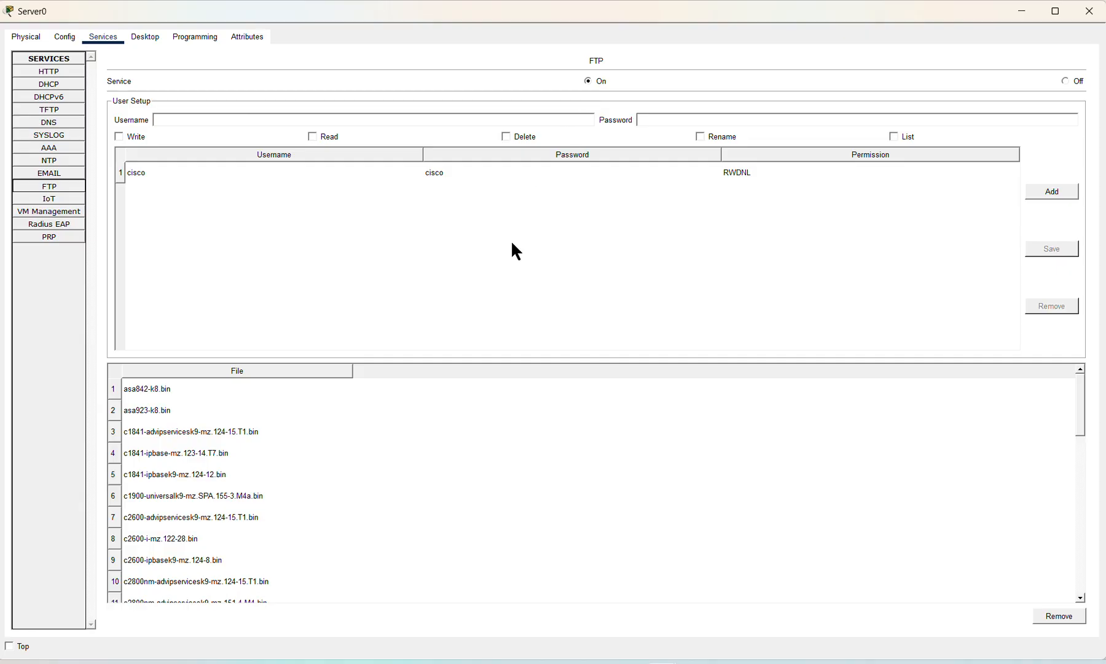
pyautogui.click(286, 121)
pyautogui.write('Prof')
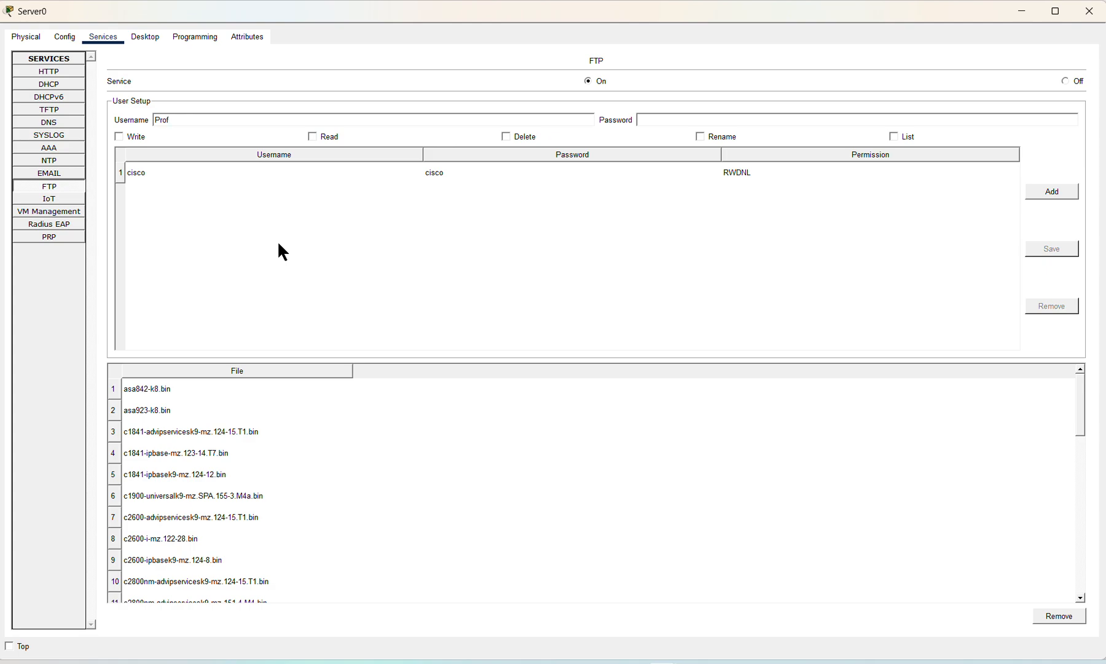
pyautogui.click(654, 120)
pyautogui.write('Pro')
pyautogui.write('f123')
pyautogui.click(1054, 192)
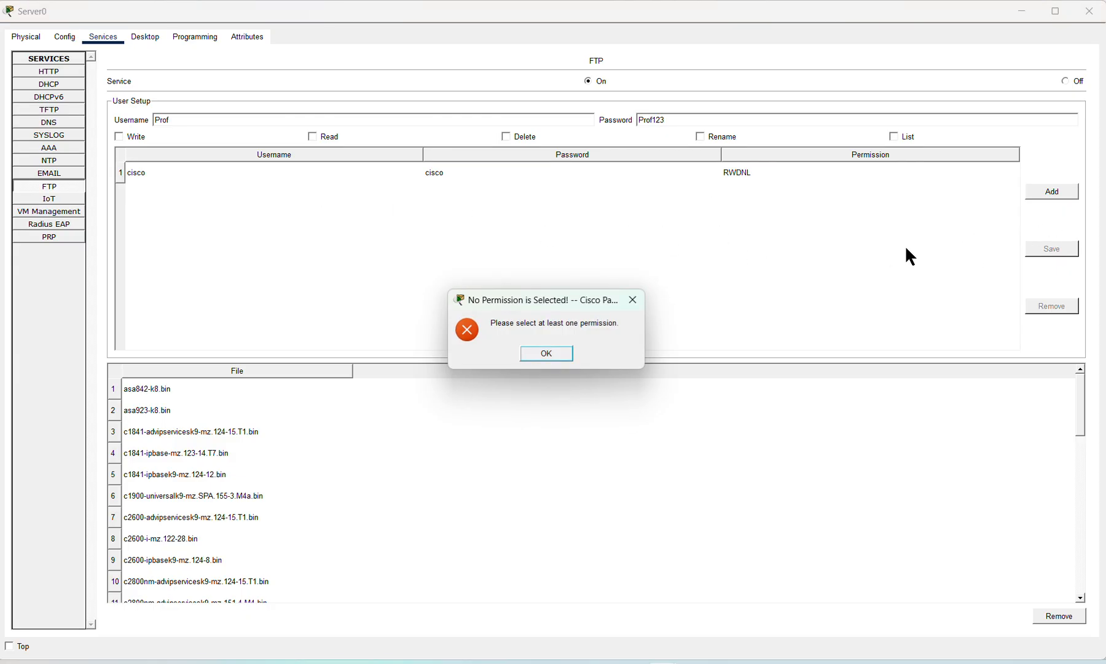
pyautogui.click(559, 355)
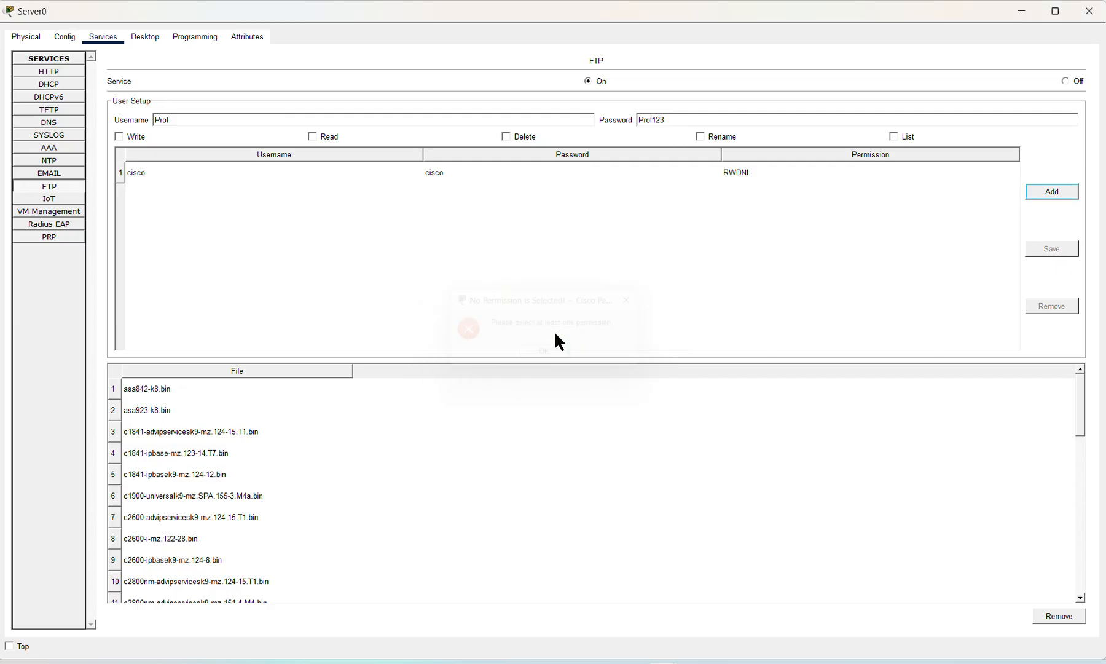
# Step: Grant write, read, delete, rename and list permissions and add the Prof user
pyautogui.click(119, 137)
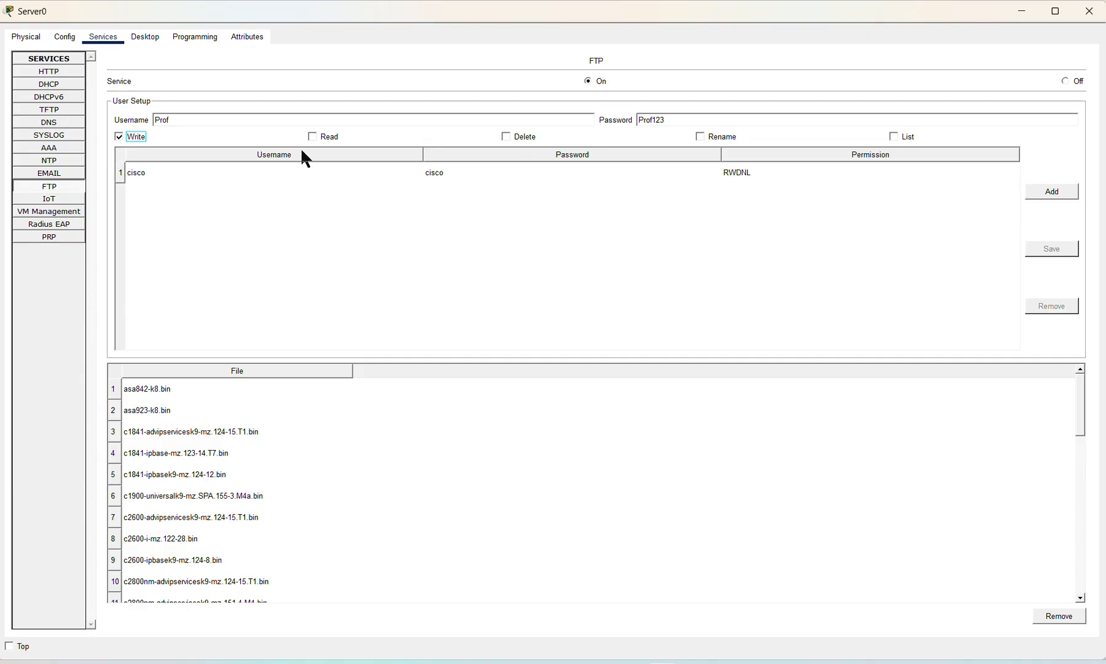
pyautogui.click(313, 137)
pyautogui.click(506, 137)
pyautogui.click(700, 137)
pyautogui.click(894, 137)
pyautogui.click(1043, 189)
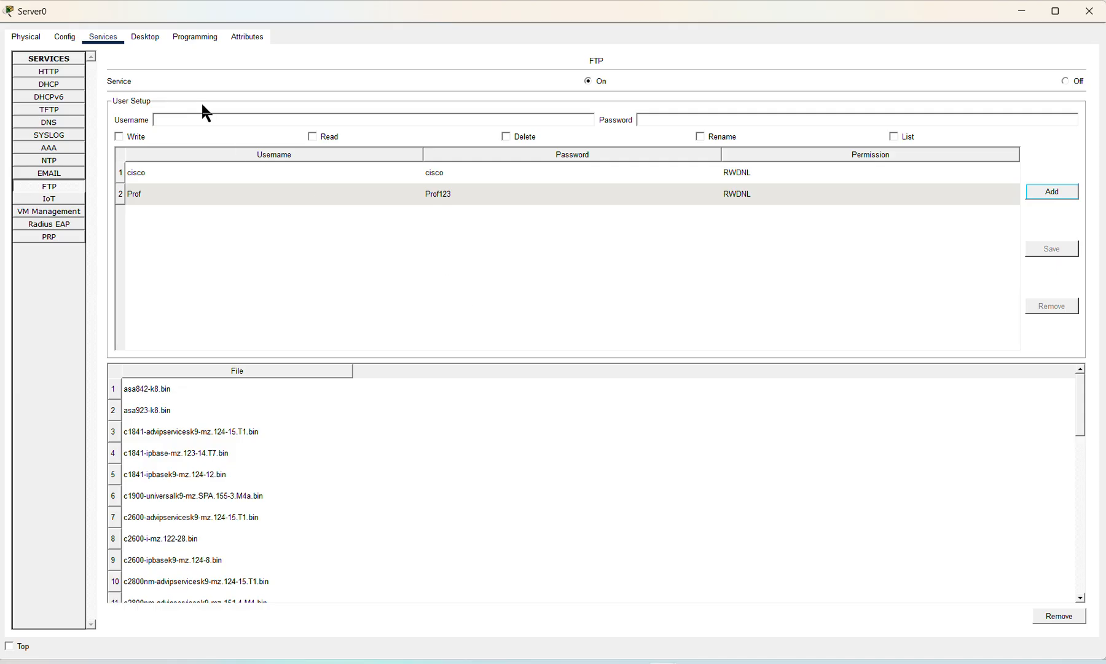
# Step: Add FTP user Student with its password and write-and-list (WL) permissions, then review the list
pyautogui.click(189, 114)
pyautogui.write('Student')
pyautogui.click(654, 119)
pyautogui.write('Student')
pyautogui.click(898, 137)
pyautogui.click(1063, 193)
pyautogui.scroll(-8, 237, 472)
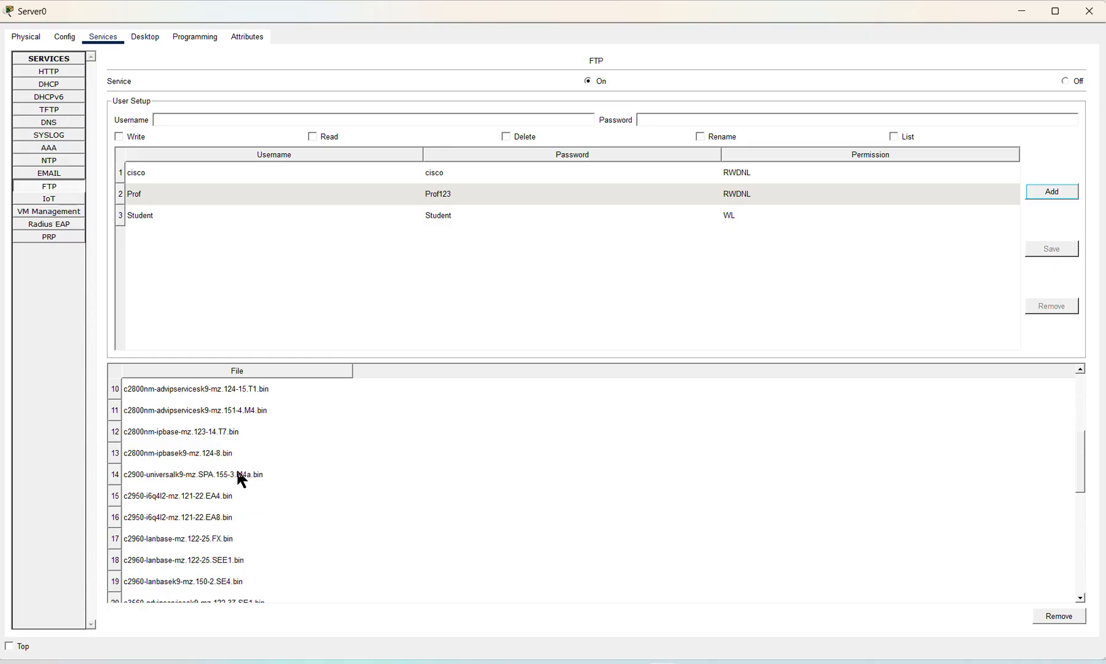
pyautogui.scroll(8, 206, 552)
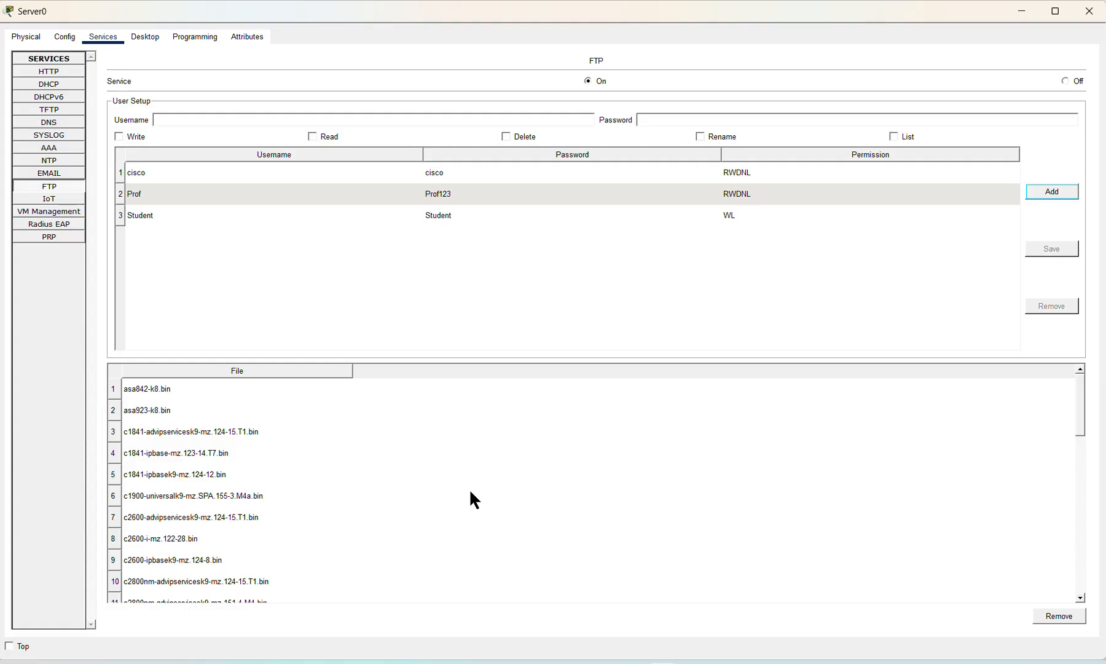
pyautogui.scroll(-8, 470, 492)
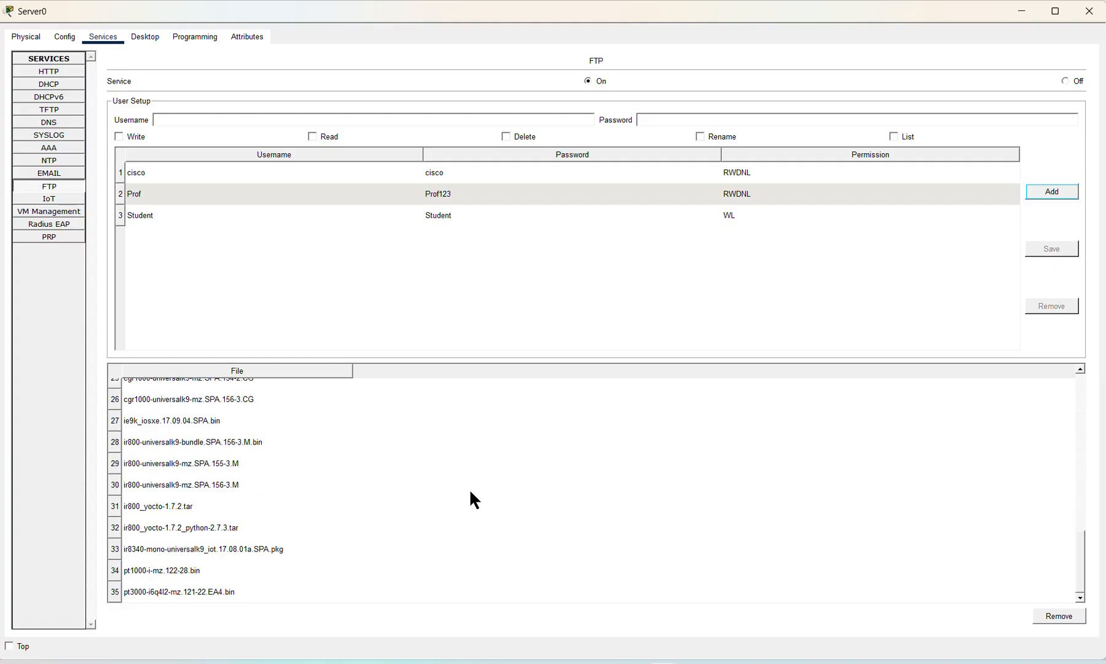
pyautogui.scroll(8, 470, 492)
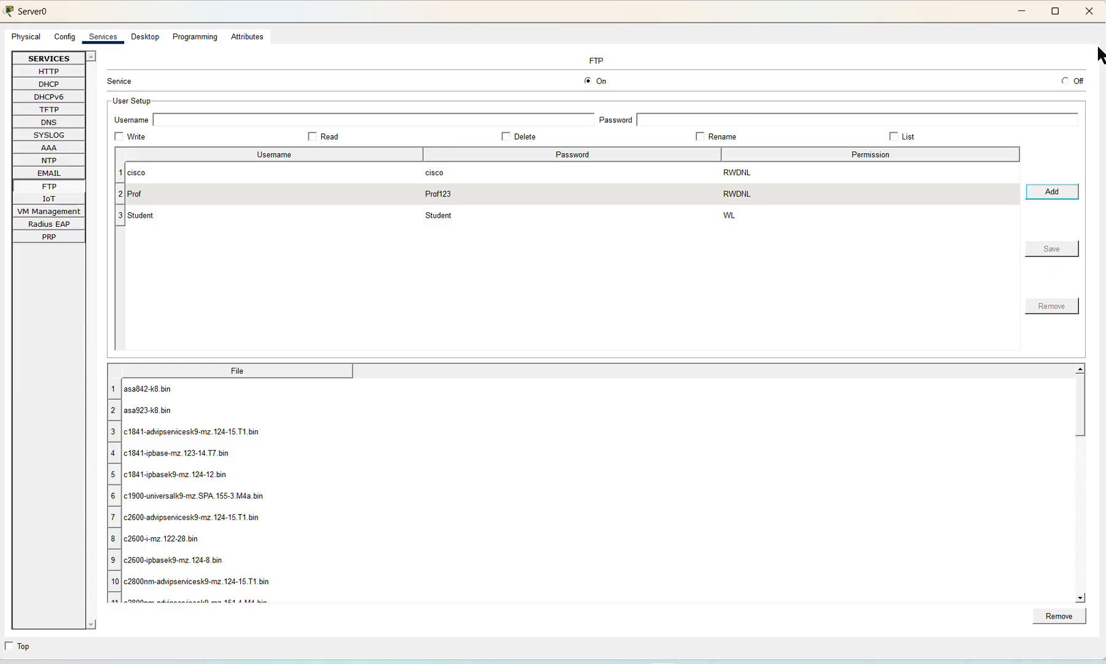
# Step: In PC0's text editor, type 'This is my CND Practical Assigmnet for FTP Hello'
pyautogui.click(1086, 18)
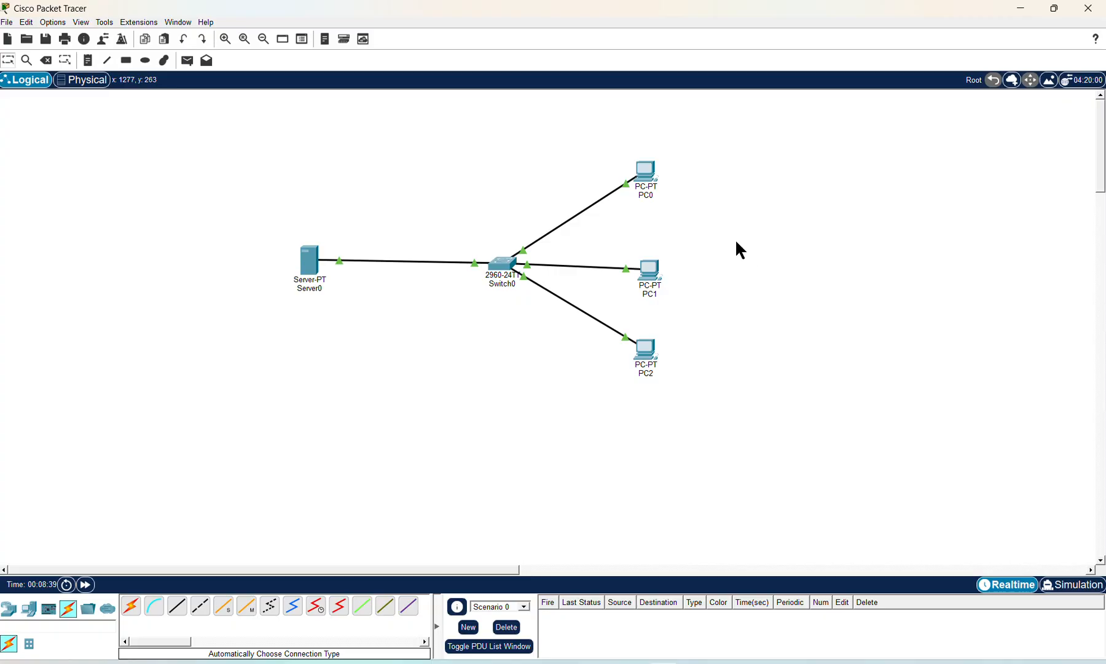
pyautogui.click(648, 175)
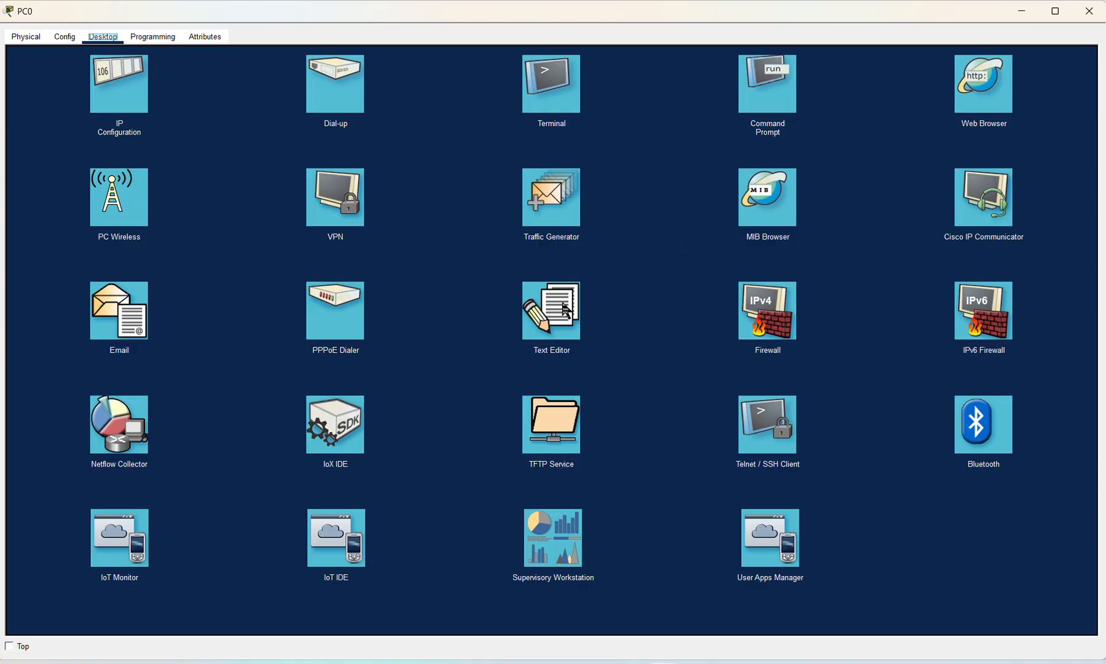
pyautogui.click(548, 317)
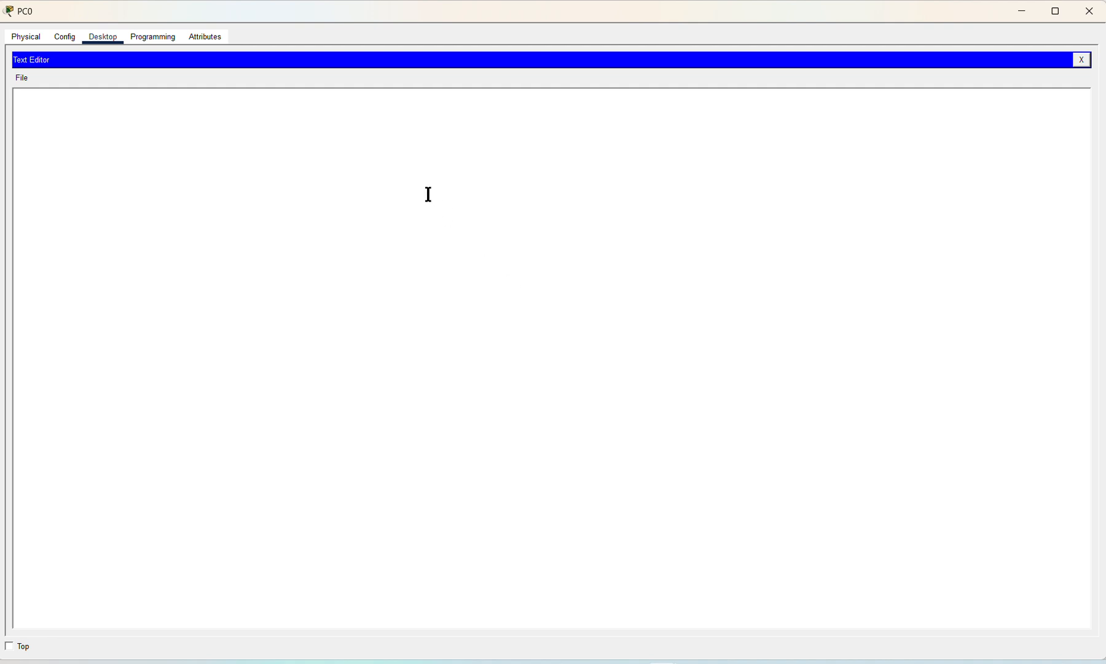
pyautogui.write('This is my CND Practical Assigmnet for FTP   ')
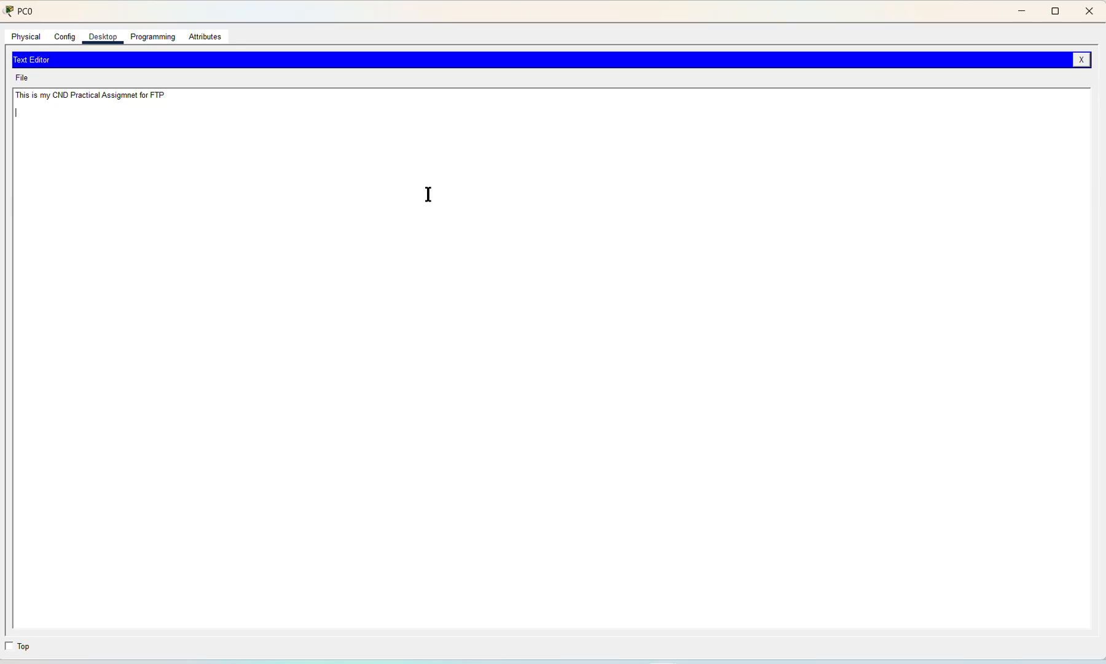
pyautogui.write('Hello')
# Step: Save the note as a new file named pract.txt
pyautogui.click(22, 78)
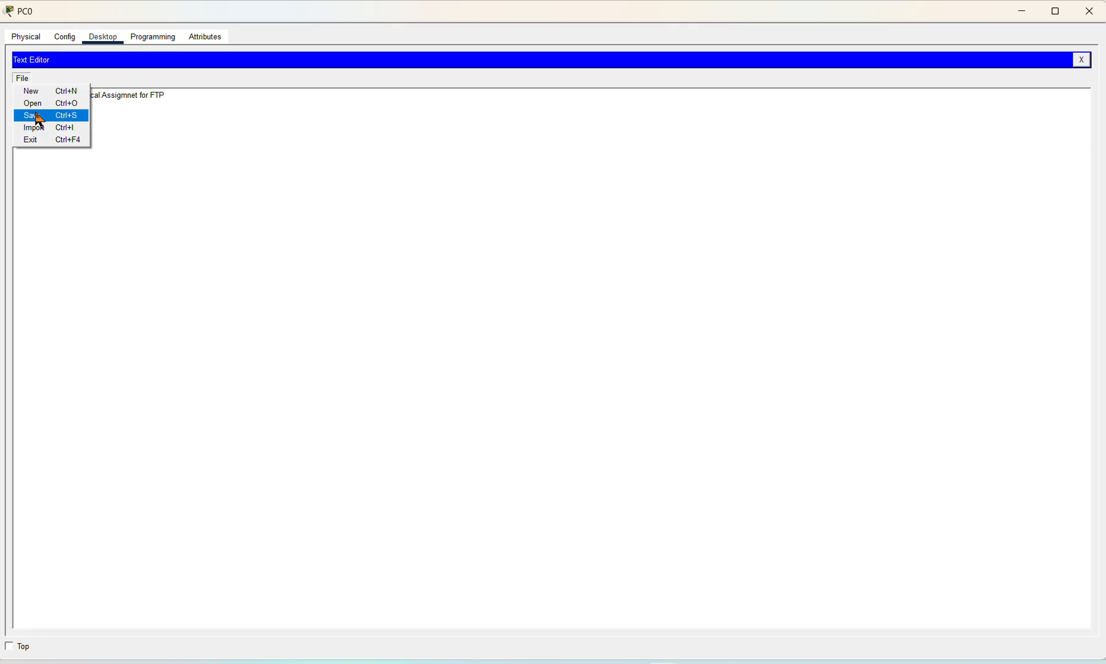
pyautogui.click(37, 117)
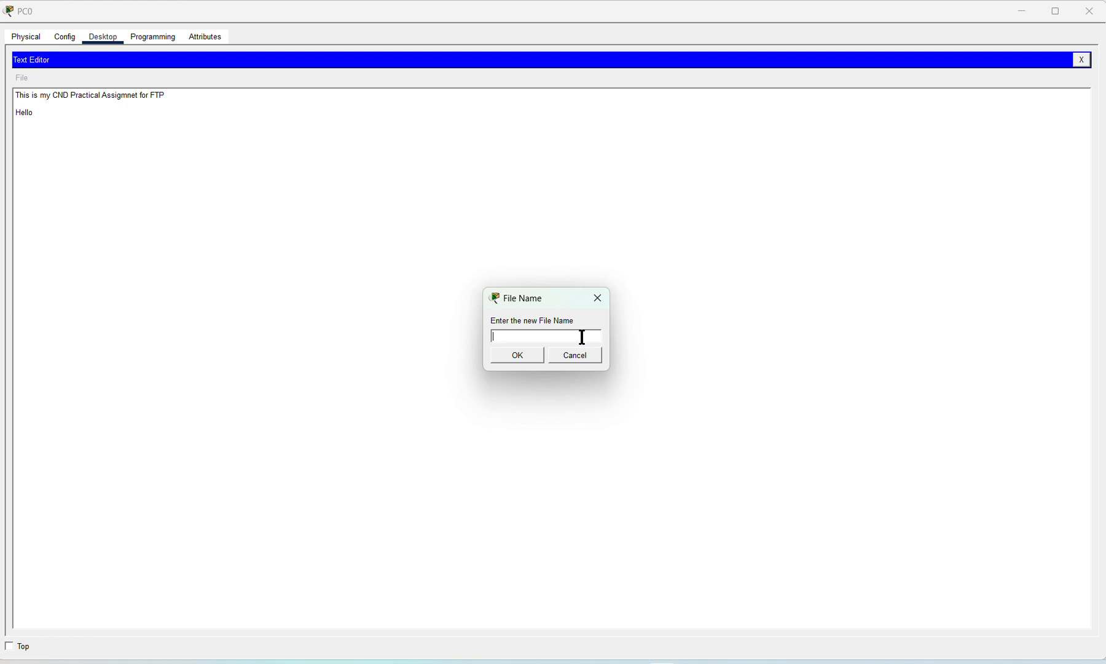
pyautogui.write('pract.txt')
pyautogui.click(523, 355)
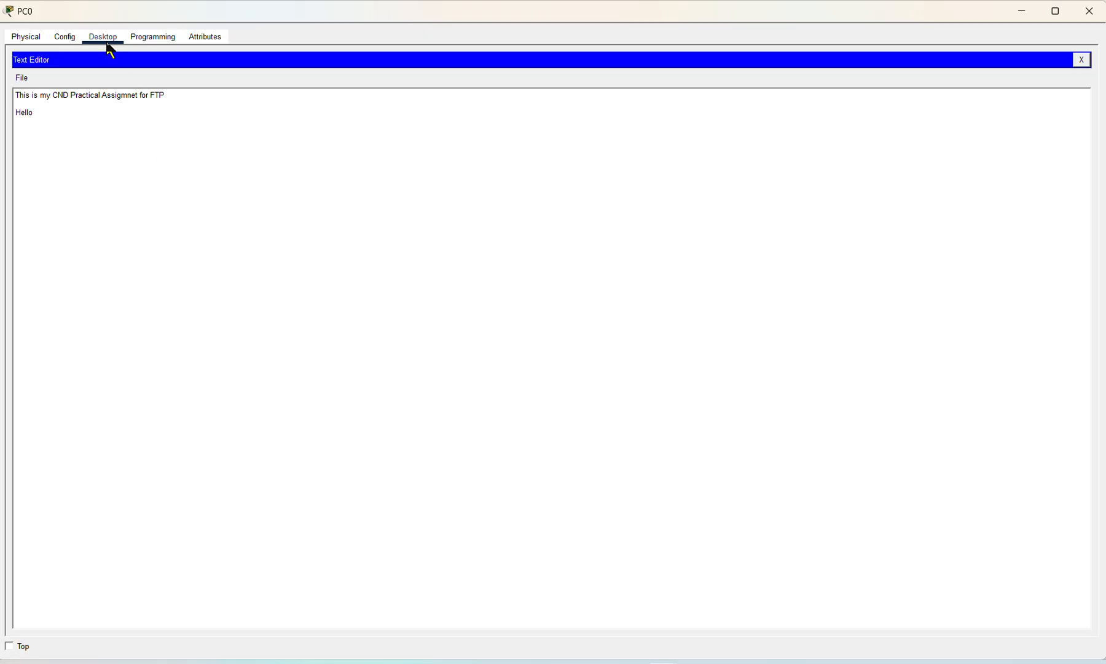
# Step: Run dir in PC0's command prompt to confirm pract.txt is stored locally
pyautogui.click(1081, 60)
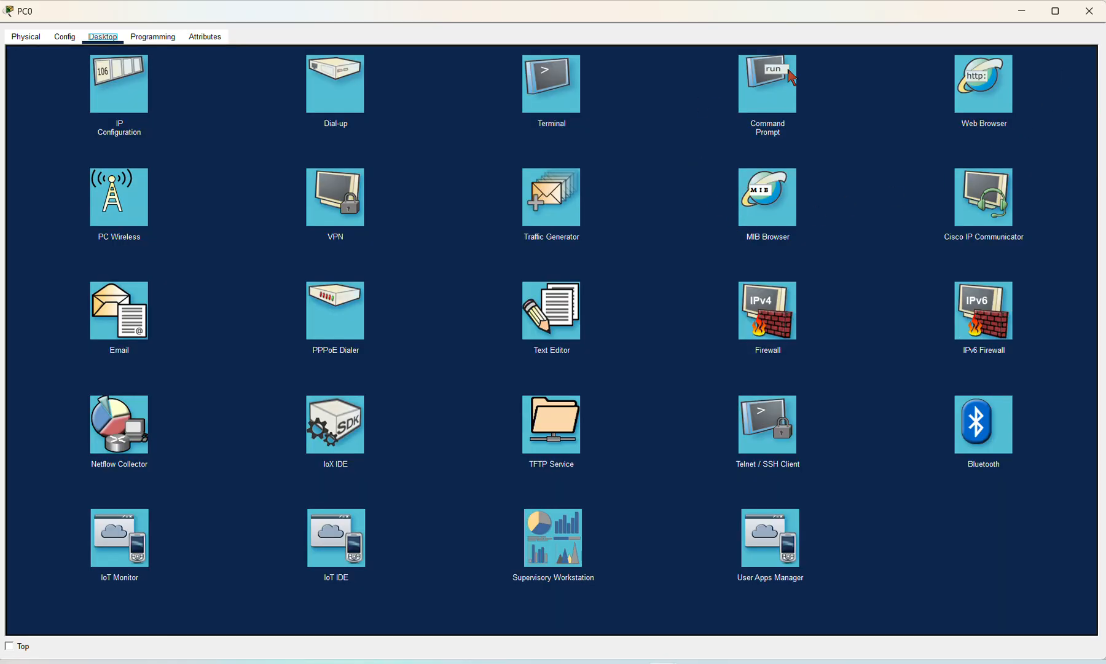
pyautogui.click(762, 89)
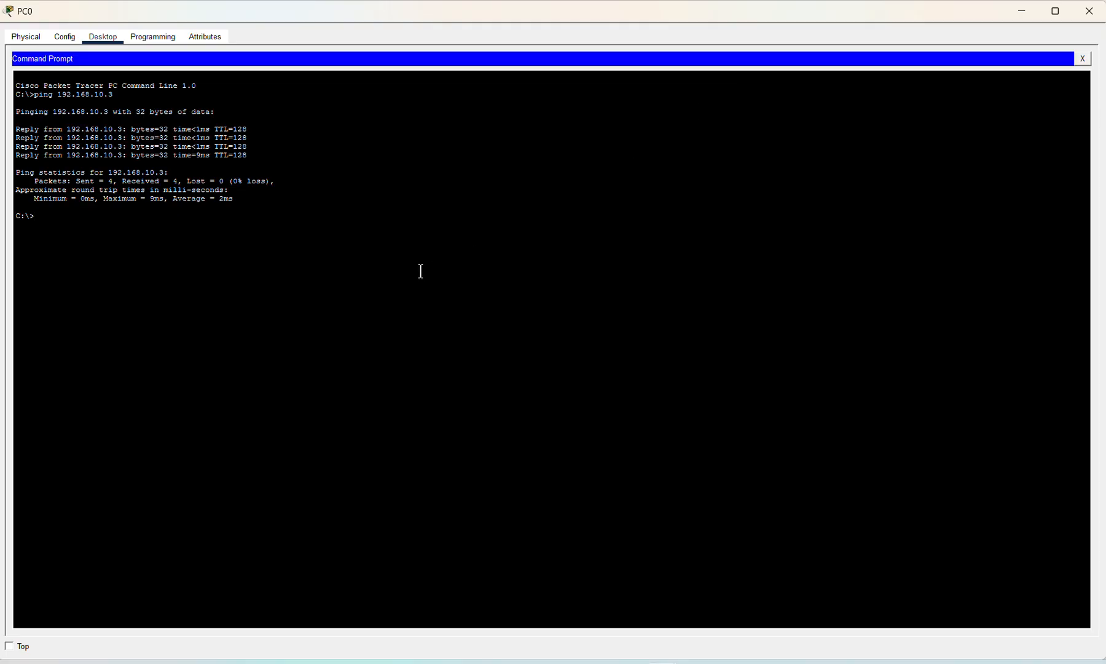
pyautogui.write('dir')
pyautogui.press('Return')
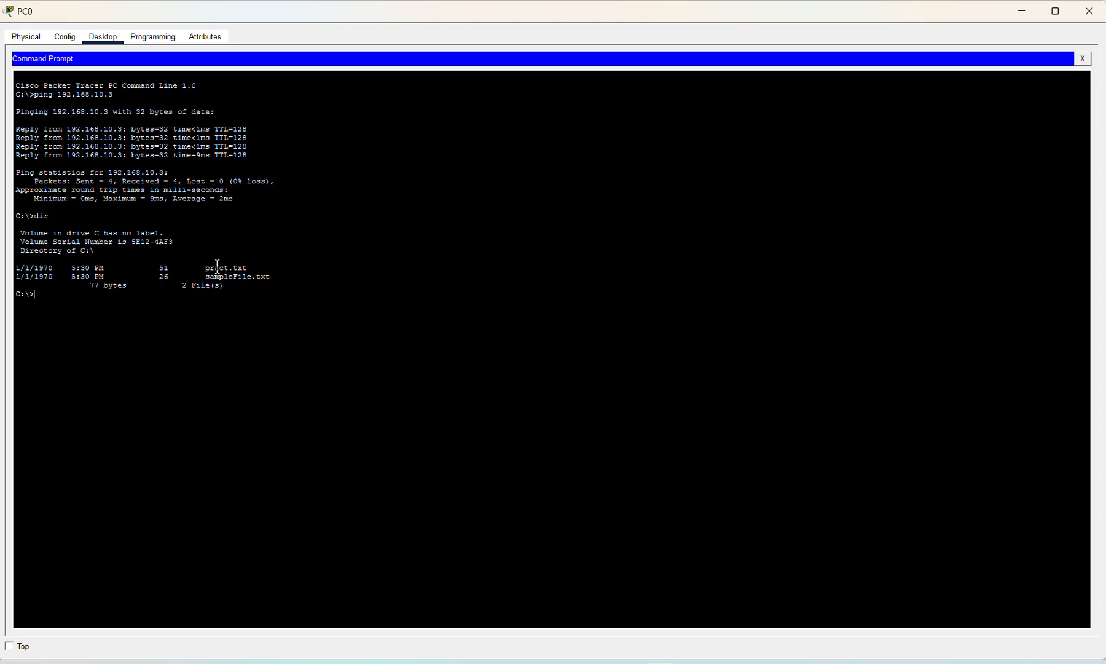
pyautogui.moveTo(206, 271); pyautogui.dragTo(247, 268)
pyautogui.click(361, 338)
# Step: Connect with ftp 192.168.10.100 and log in as Student with its password
pyautogui.write('ftp 192.168.10.100')
pyautogui.press('Return')
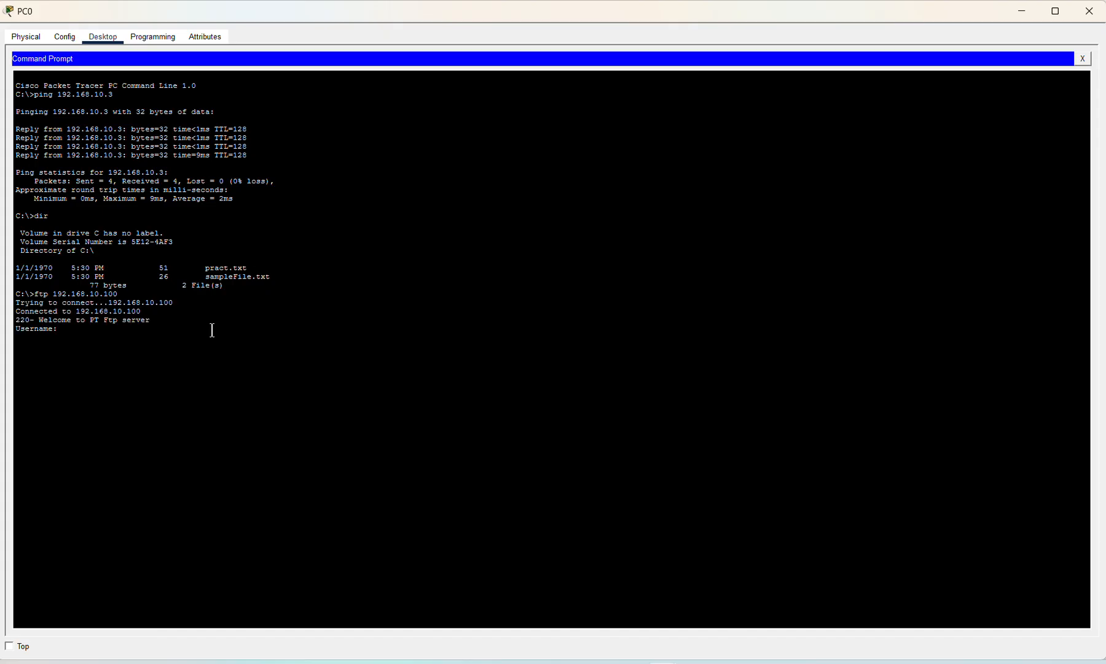
pyautogui.write('Student')
pyautogui.press('Return')
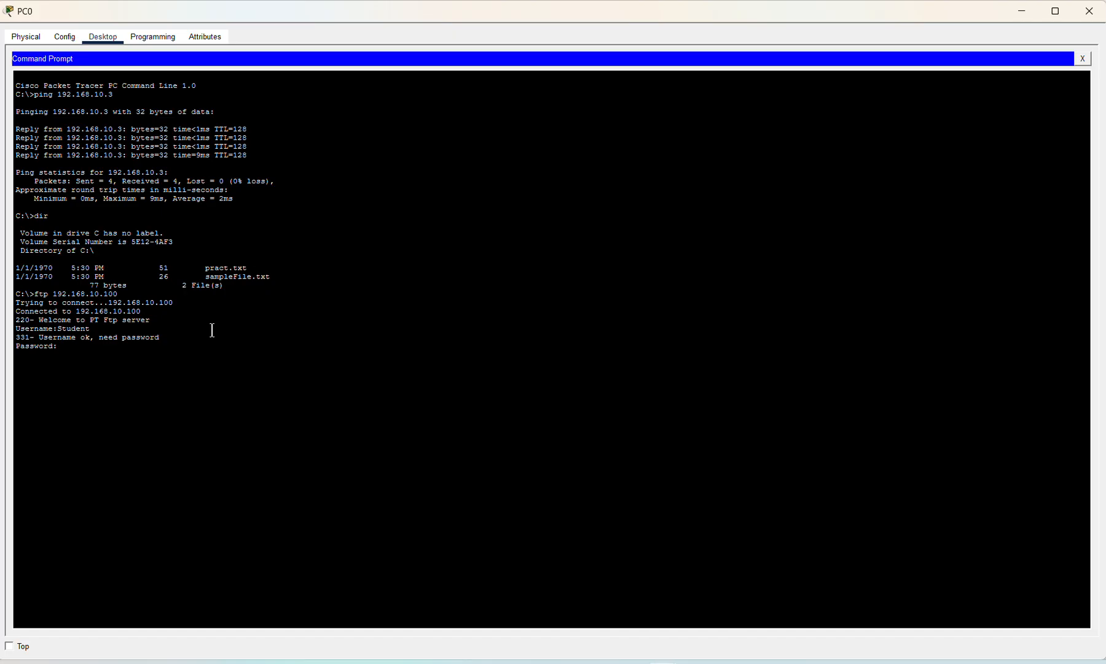
pyautogui.write('*******')
pyautogui.press('Return')
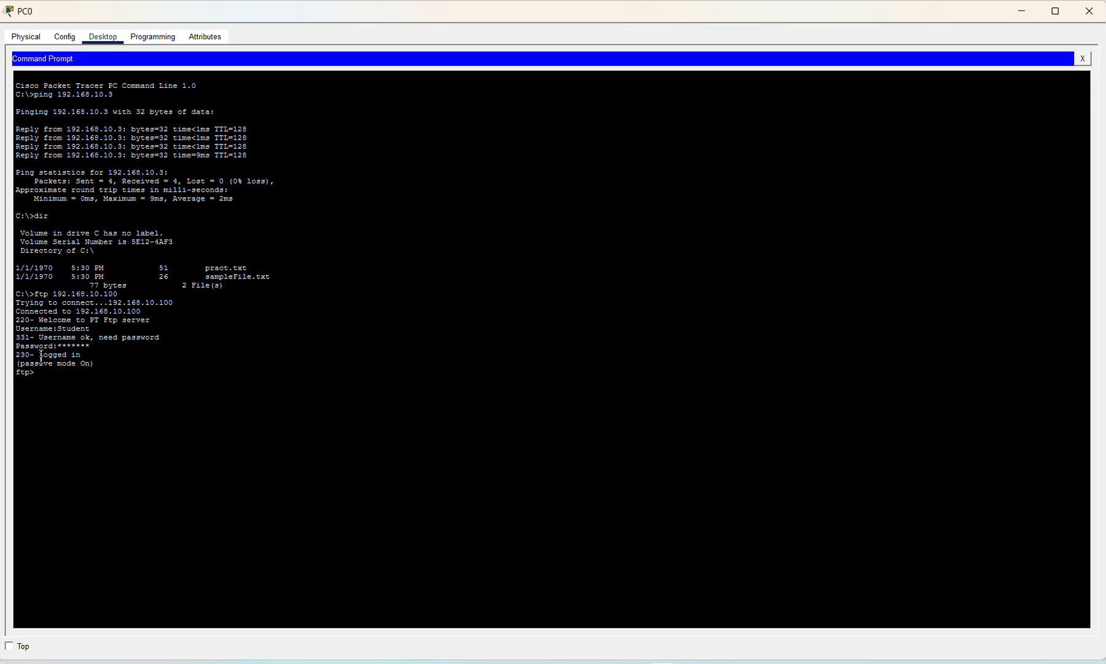
# Step: Review the 'Logged in' confirmation and the earlier local pract.txt listing in PC0's prompt
pyautogui.moveTo(42, 357); pyautogui.dragTo(85, 356)
pyautogui.moveTo(14, 373); pyautogui.dragTo(40, 371)
pyautogui.click(49, 374)
pyautogui.moveTo(205, 268); pyautogui.dragTo(254, 268)
pyautogui.click(92, 379)
# Step: Upload pract.txt with put, then list the server files showing pract.txt (51 bytes)
pyautogui.write('put pract.txt')
pyautogui.press('Return')
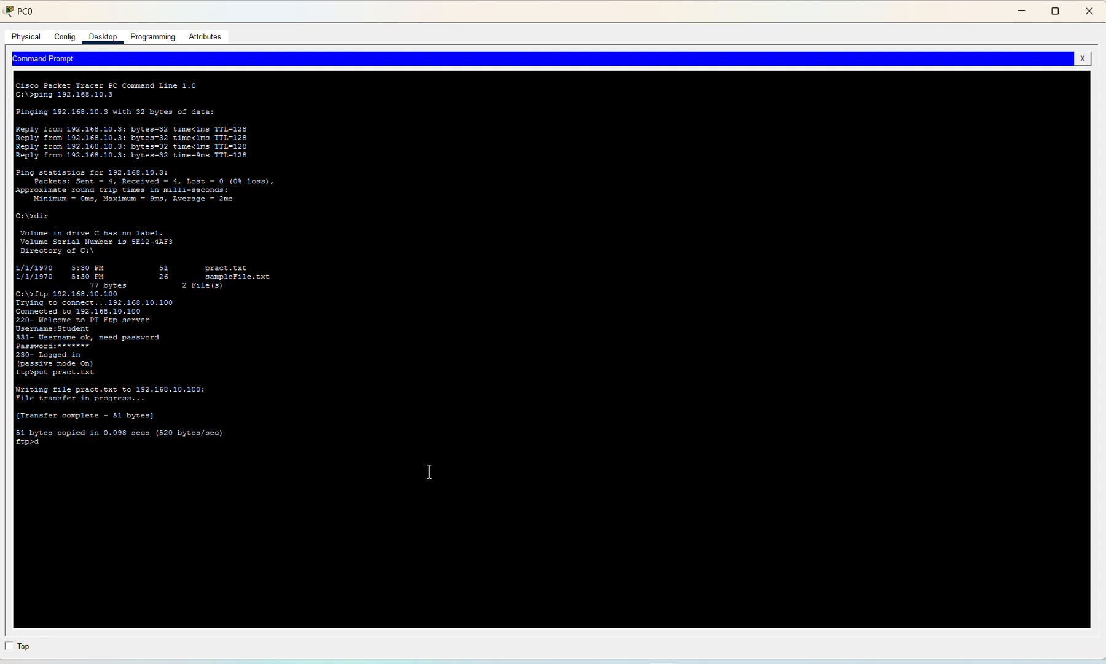
pyautogui.write('ir')
pyautogui.press('Return')
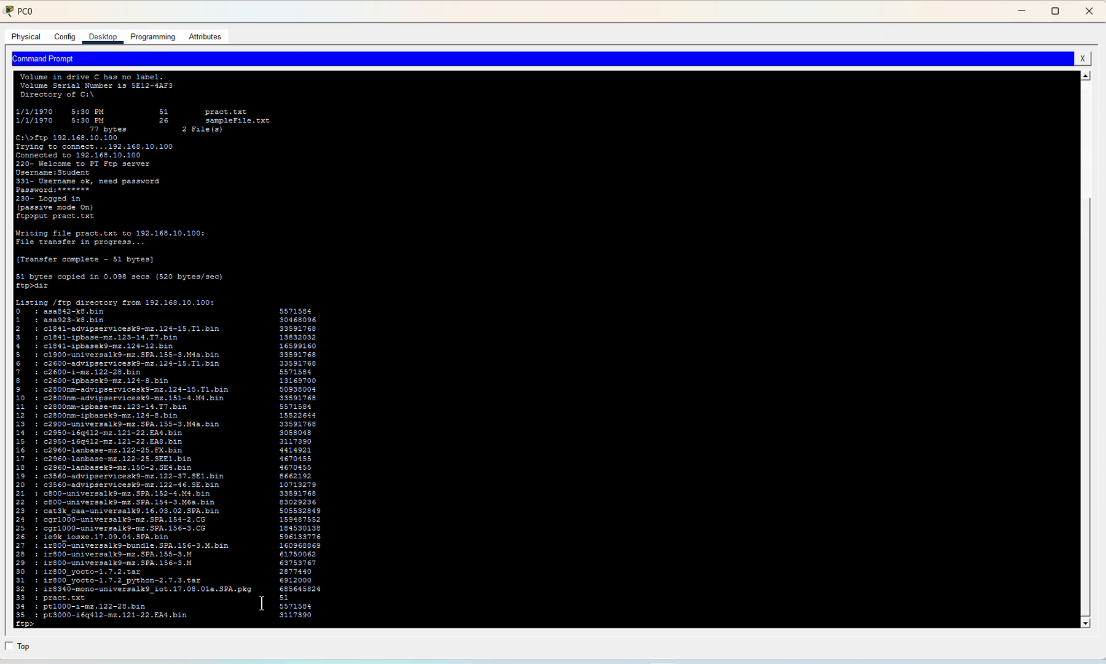
pyautogui.moveTo(44, 597); pyautogui.dragTo(300, 599)
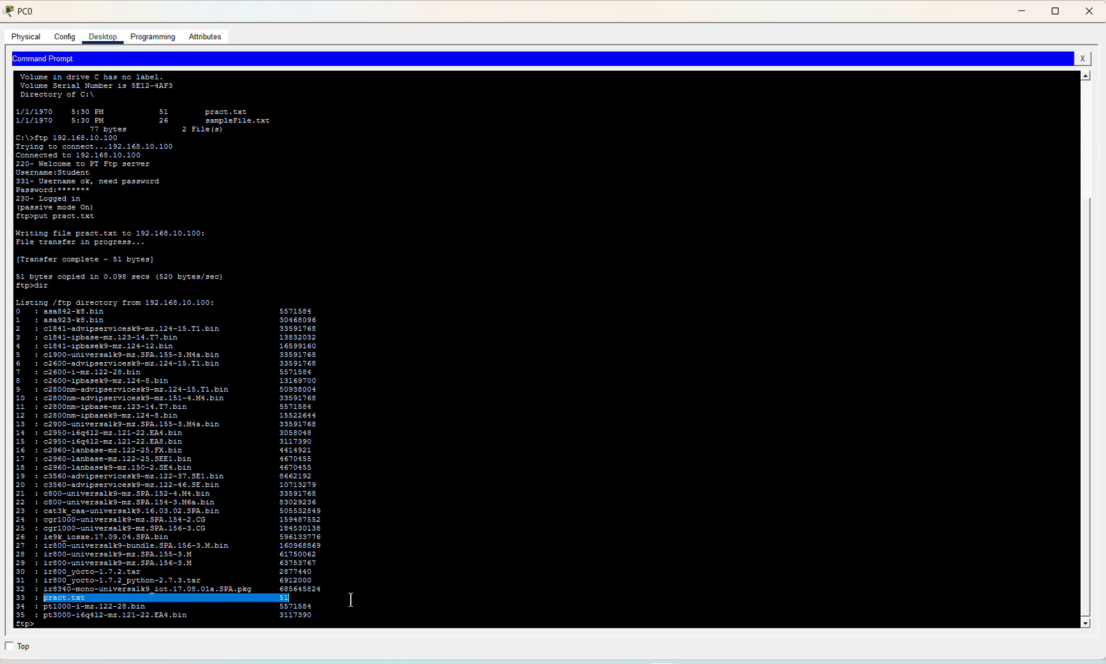
pyautogui.click(453, 587)
pyautogui.scroll(-1, 453, 587)
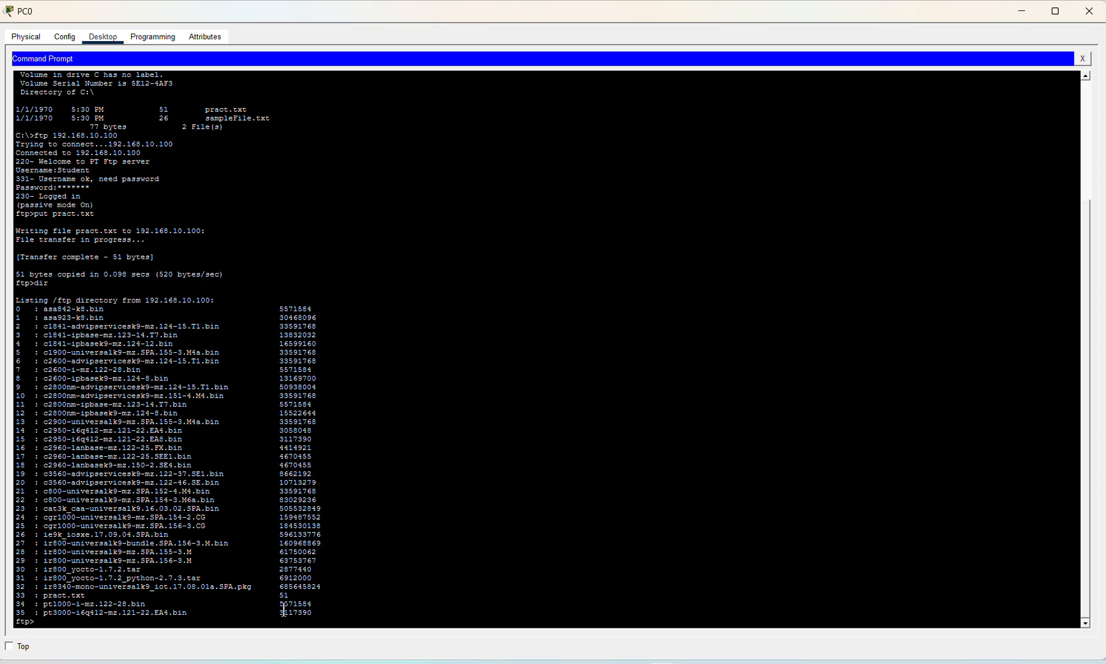
# Step: Run 'delete pract.txt' at the ftp> prompt and see the 550 permission denied error
pyautogui.click(127, 622)
pyautogui.write('delete pract.txt')
pyautogui.press('Return')
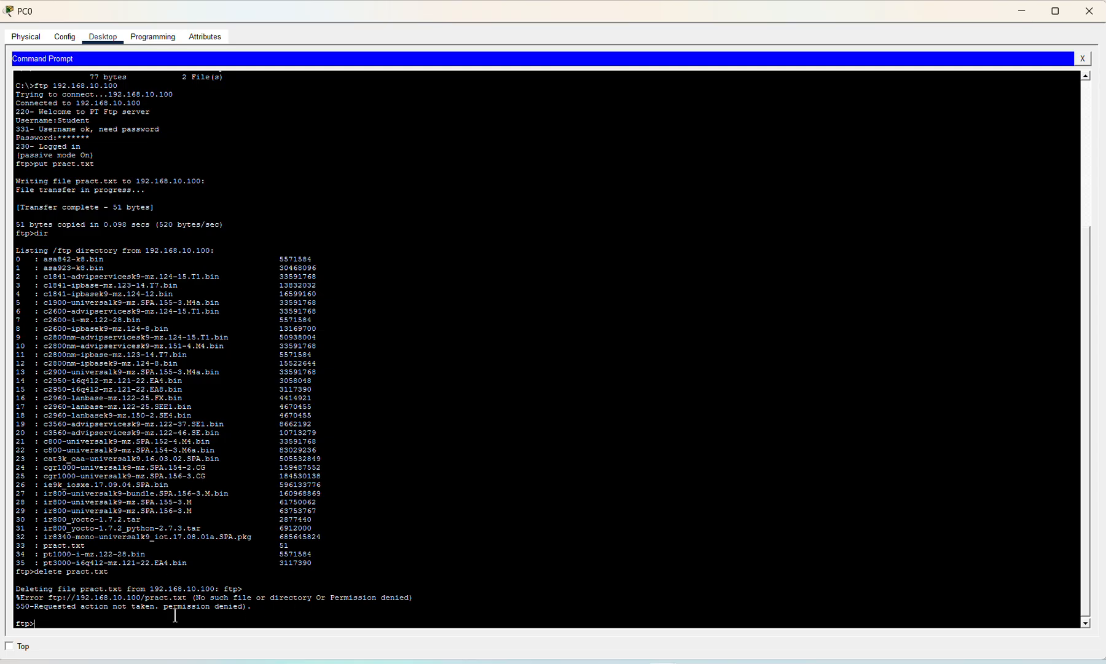
pyautogui.moveTo(164, 613)
pyautogui.mouseDown()
pyautogui.moveTo(227, 610)
pyautogui.moveTo(163, 612)
pyautogui.mouseUp()
# Step: Quit the FTP session and run dir to list PC0's local files, including pract.txt
pyautogui.write('quit')
pyautogui.press('Return')
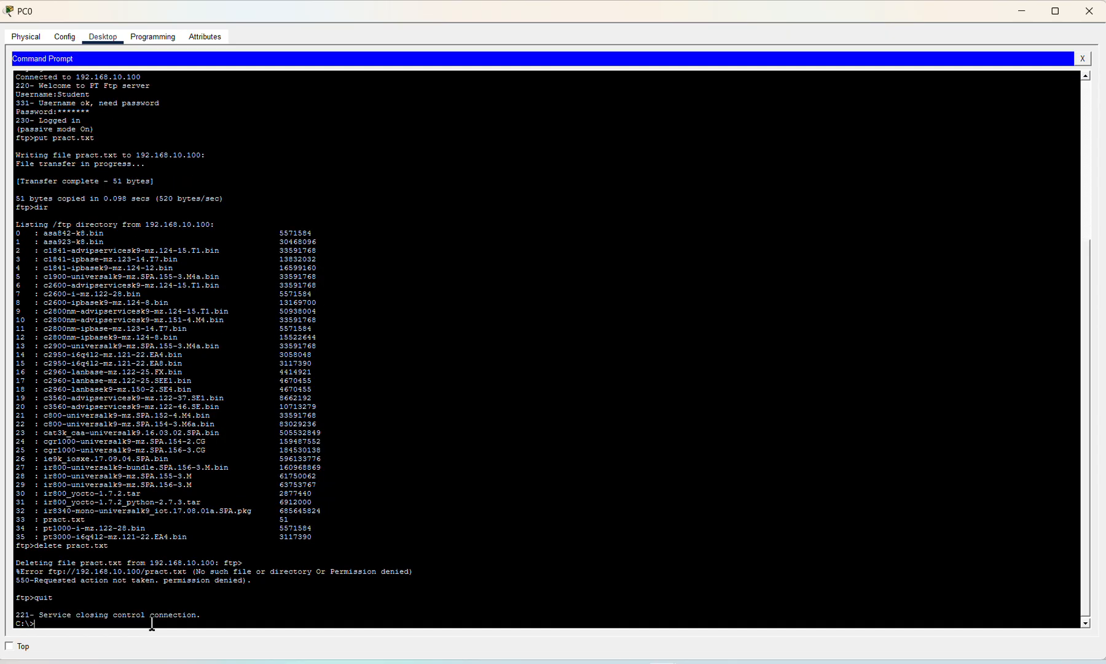
pyautogui.write('dir')
pyautogui.press('Return')
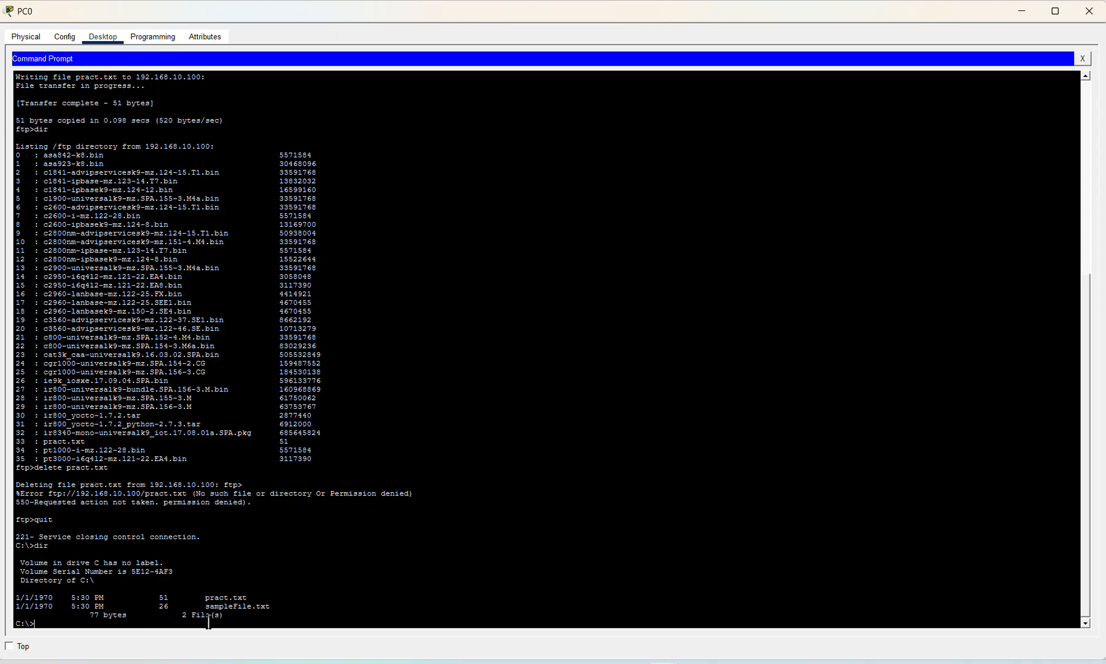
pyautogui.moveTo(207, 604)
pyautogui.mouseDown()
pyautogui.moveTo(241, 597)
pyautogui.moveTo(199, 595)
pyautogui.mouseUp()
# Step: Close PC0's windows and open PC2's Command Prompt
pyautogui.click(339, 579)
pyautogui.click(1083, 58)
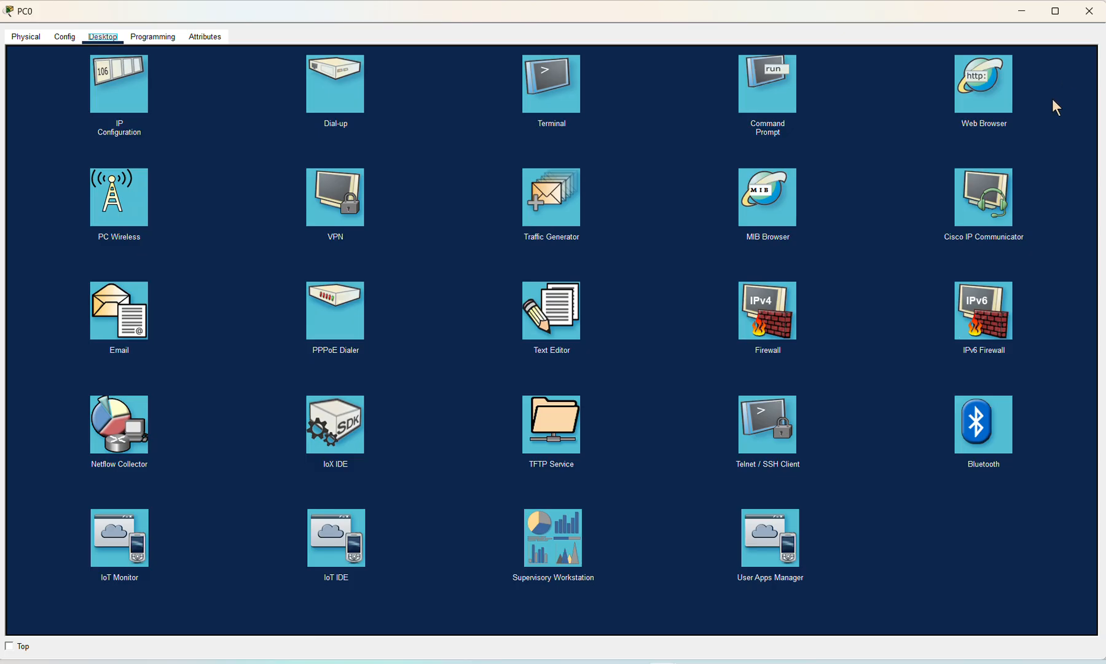
pyautogui.click(1090, 11)
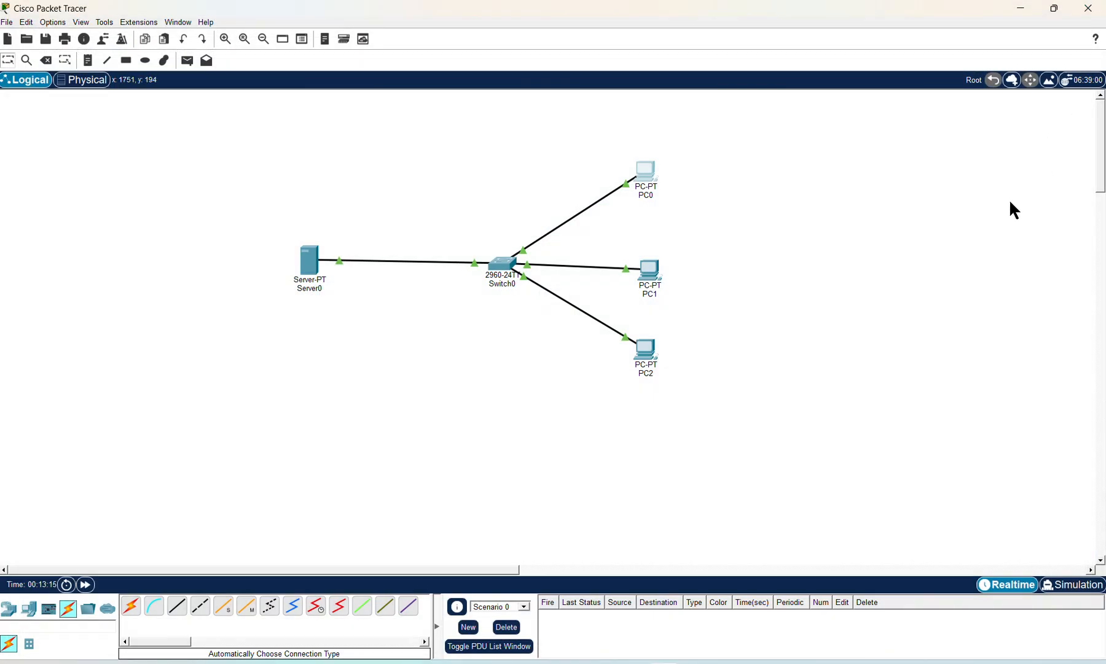
pyautogui.click(641, 356)
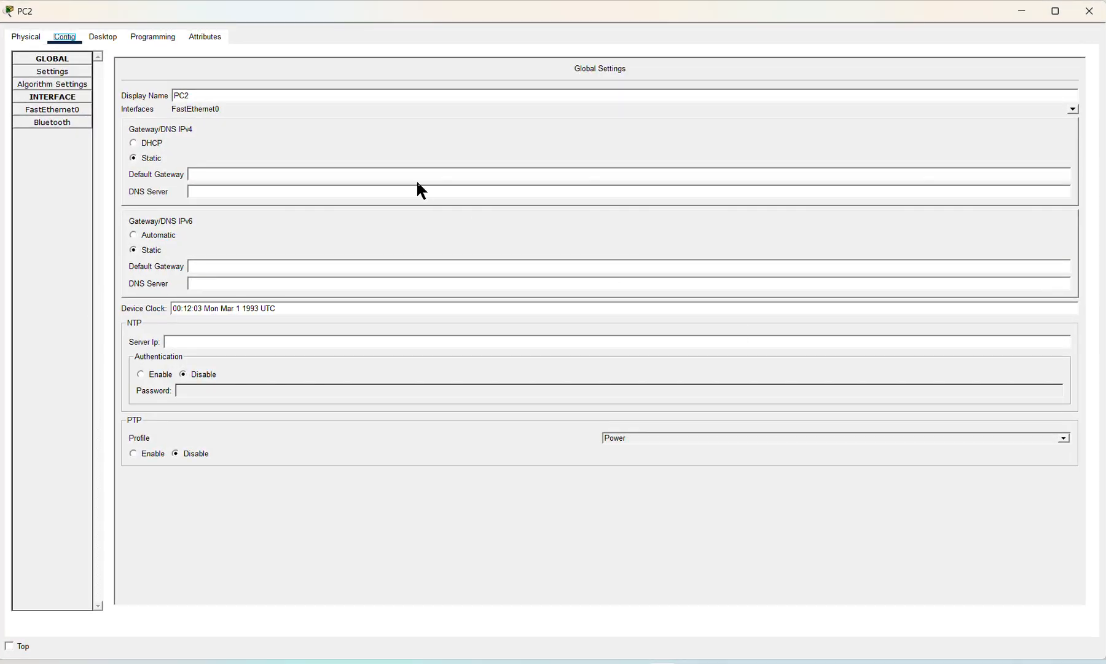
pyautogui.click(103, 40)
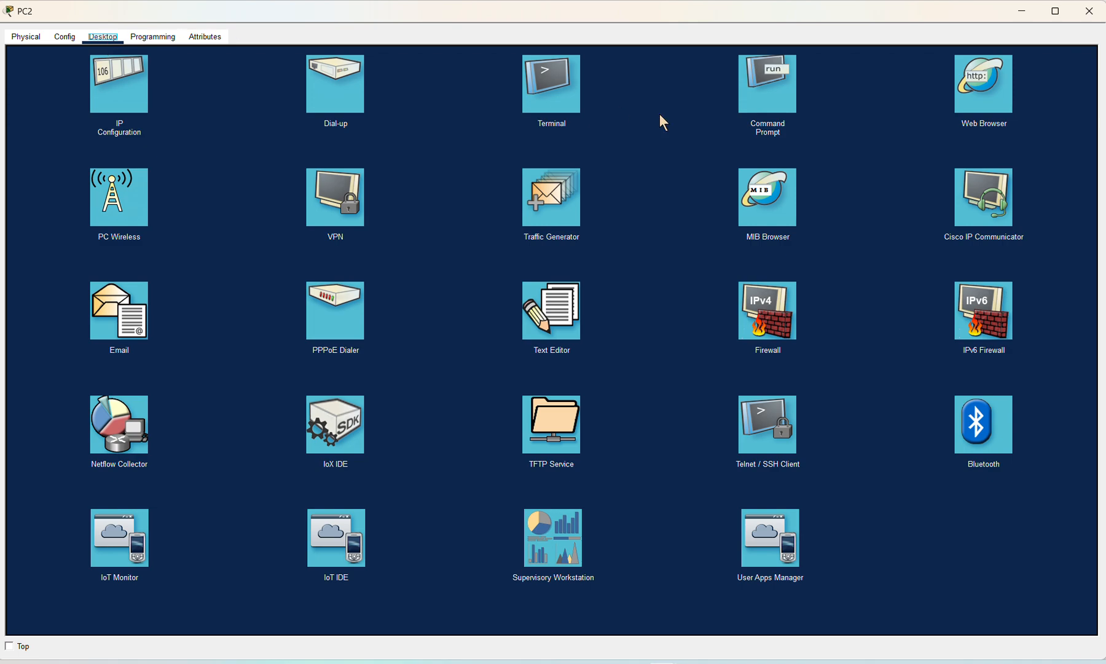
pyautogui.click(772, 102)
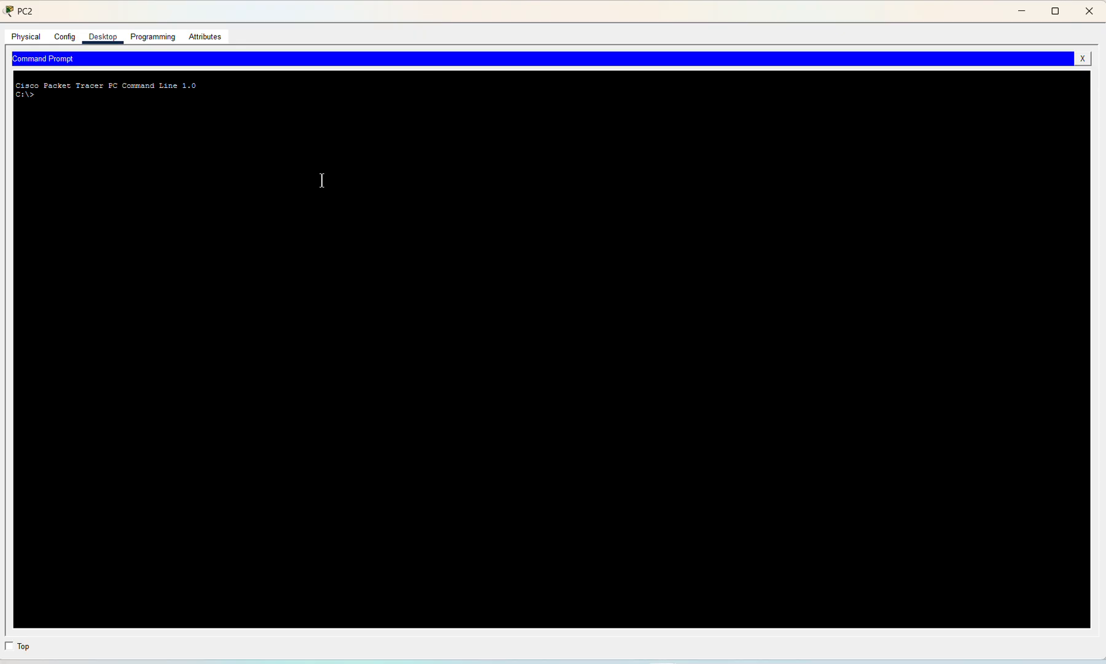
# Step: Log in to ftp 192.168.10.100 as Prof and list the server files showing pract.txt
pyautogui.write('ftp 192.168.10.100')
pyautogui.press('Return')
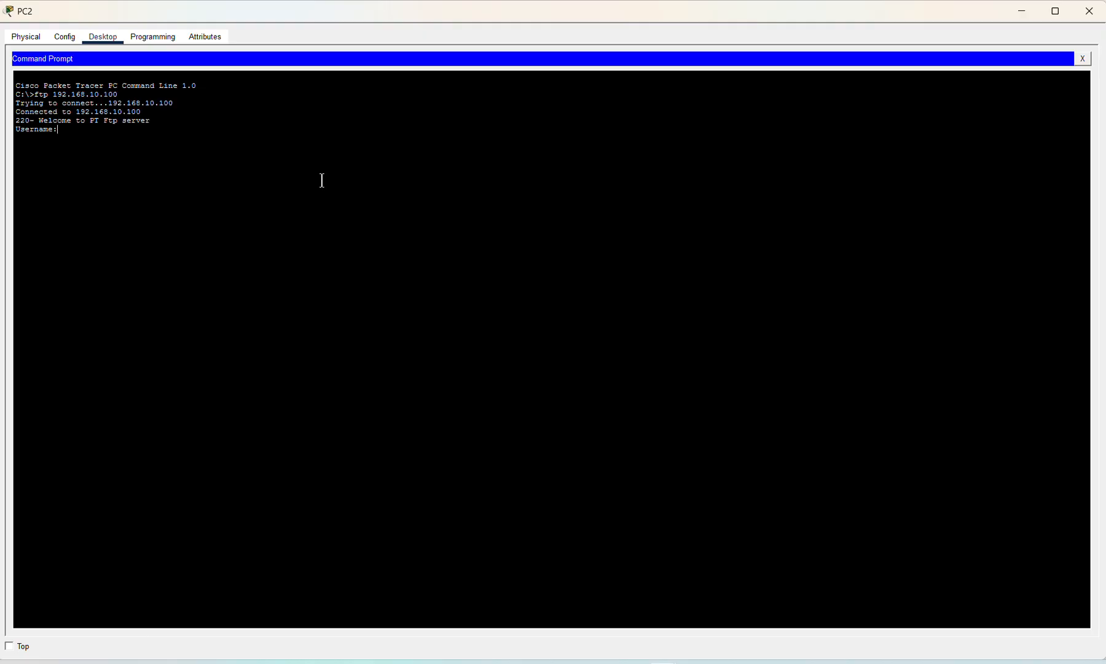
pyautogui.write('Prof')
pyautogui.press('Return')
pyautogui.write('**')
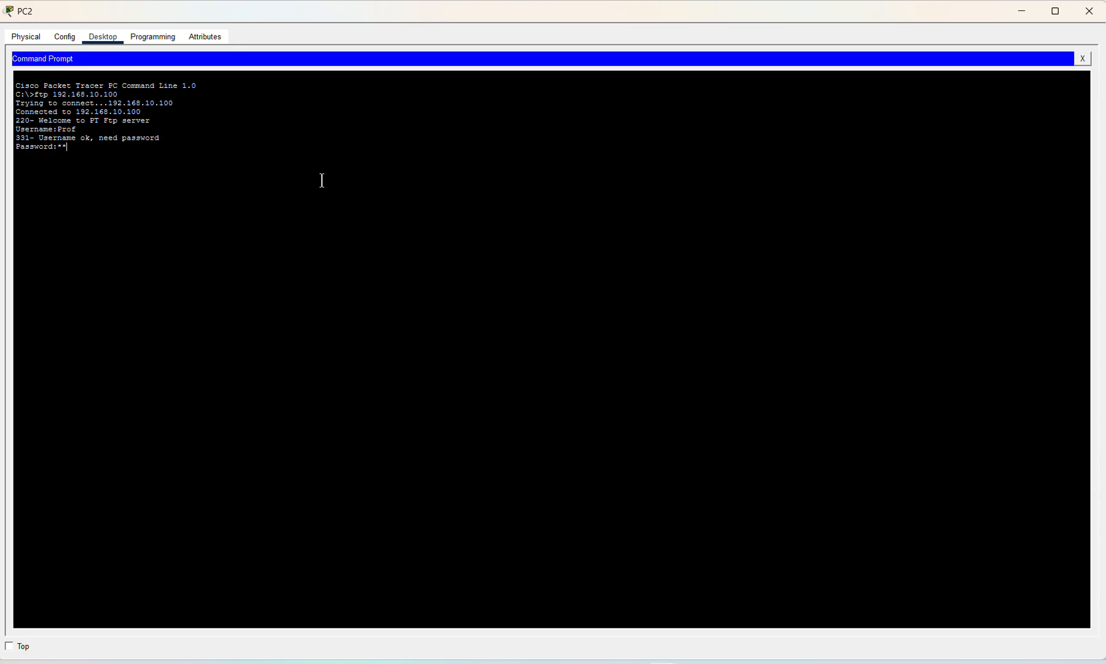
pyautogui.write('****')
pyautogui.press('Return')
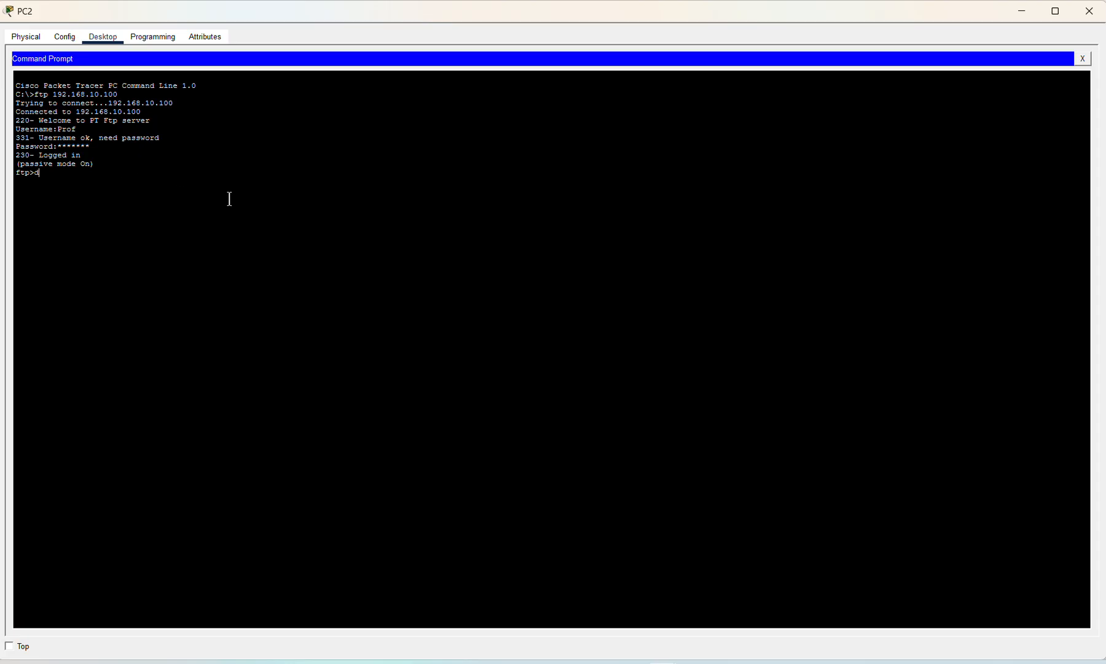
pyautogui.write('ir')
pyautogui.press('Return')
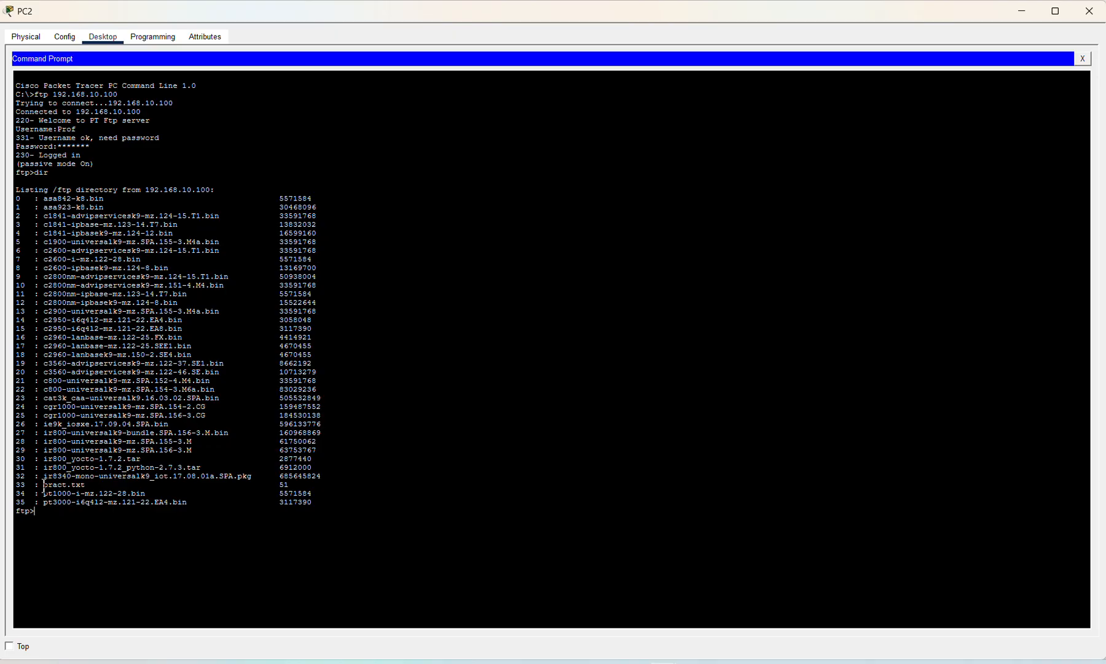
# Step: Download pract.txt to PC2 with get, then delete pract.txt from the FTP server
pyautogui.moveTo(44, 486); pyautogui.dragTo(288, 485)
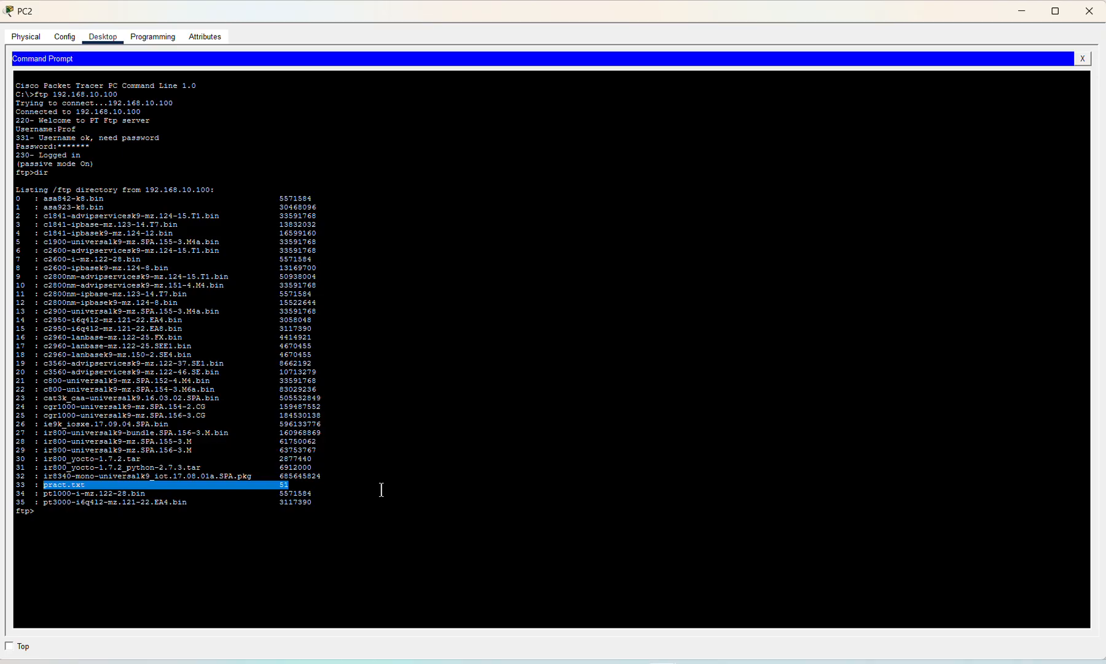
pyautogui.click(289, 527)
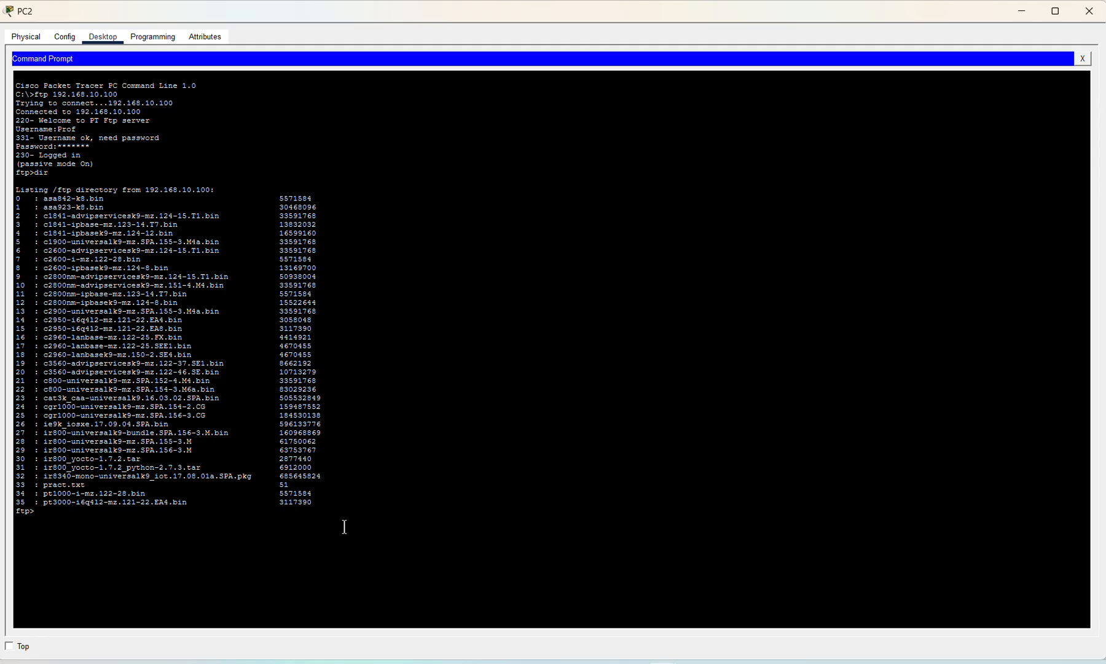
pyautogui.write('get pract.txt')
pyautogui.press('Return')
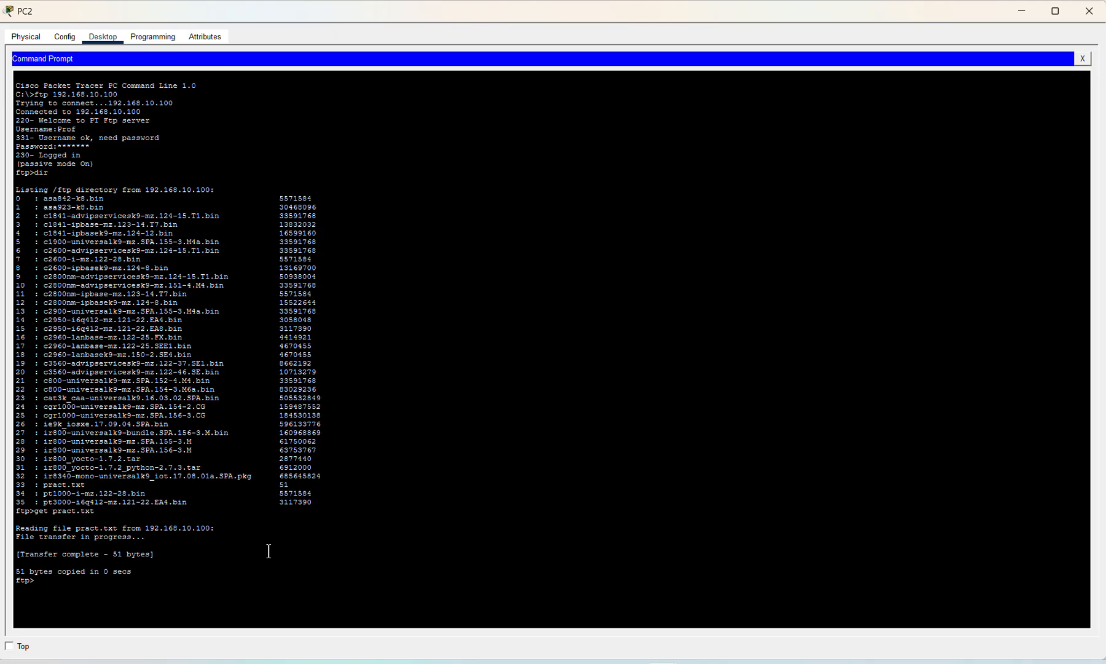
pyautogui.write('delete pract.txt')
pyautogui.press('Return')
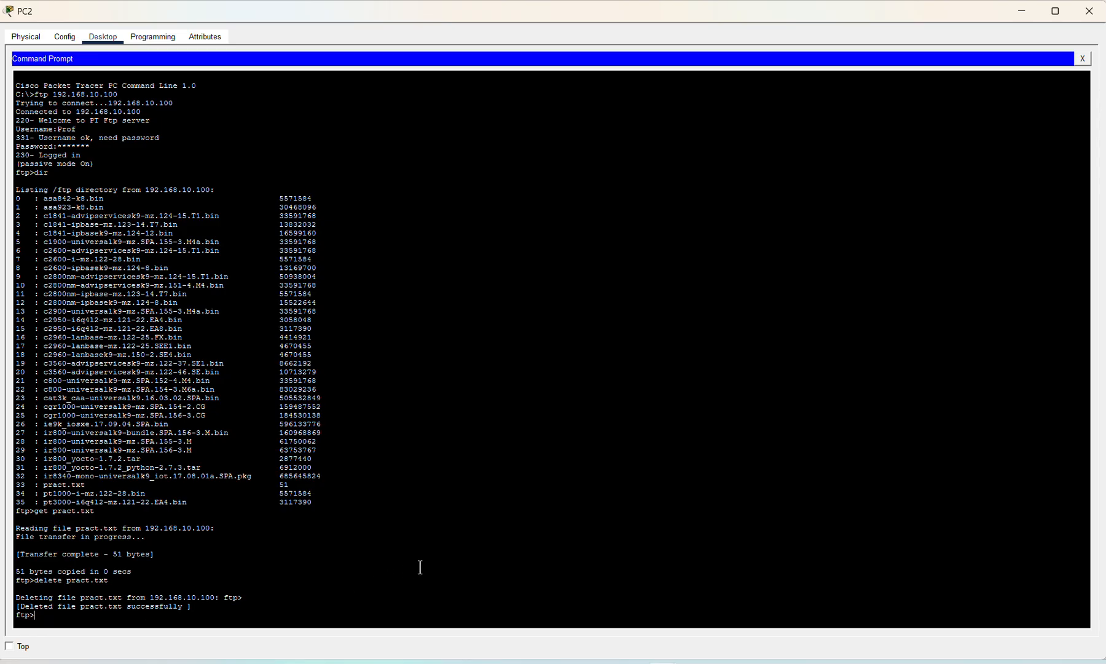
# Step: List the server's files to confirm pract.txt is gone, then quit the FTP session
pyautogui.write('dir')
pyautogui.press('Return')
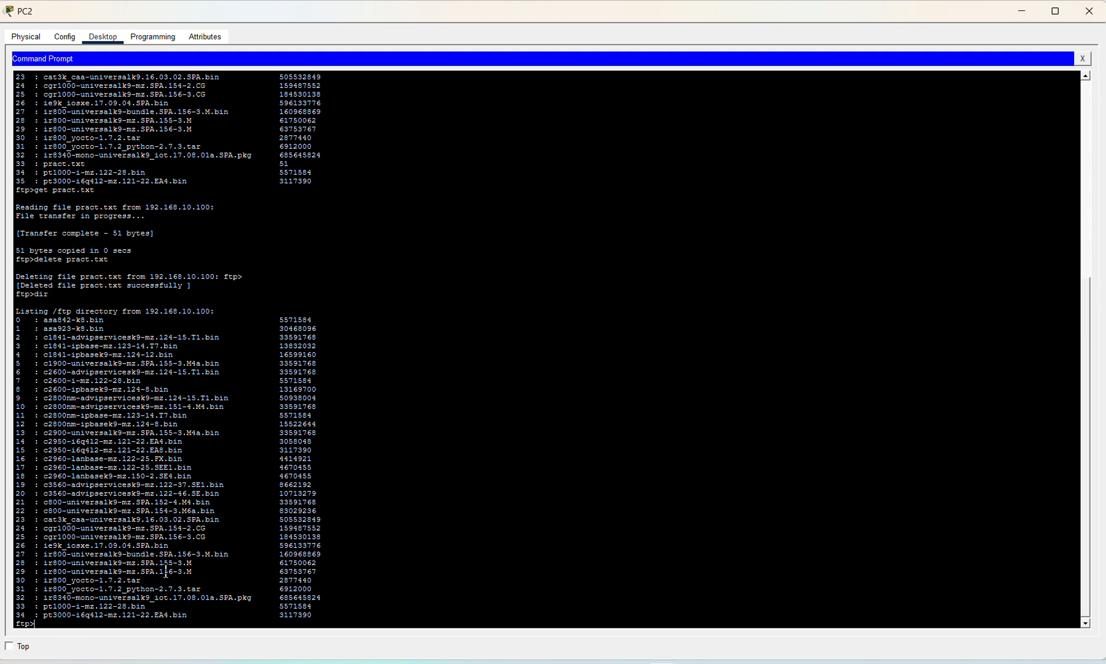
pyautogui.write('quit')
pyautogui.press('Return')
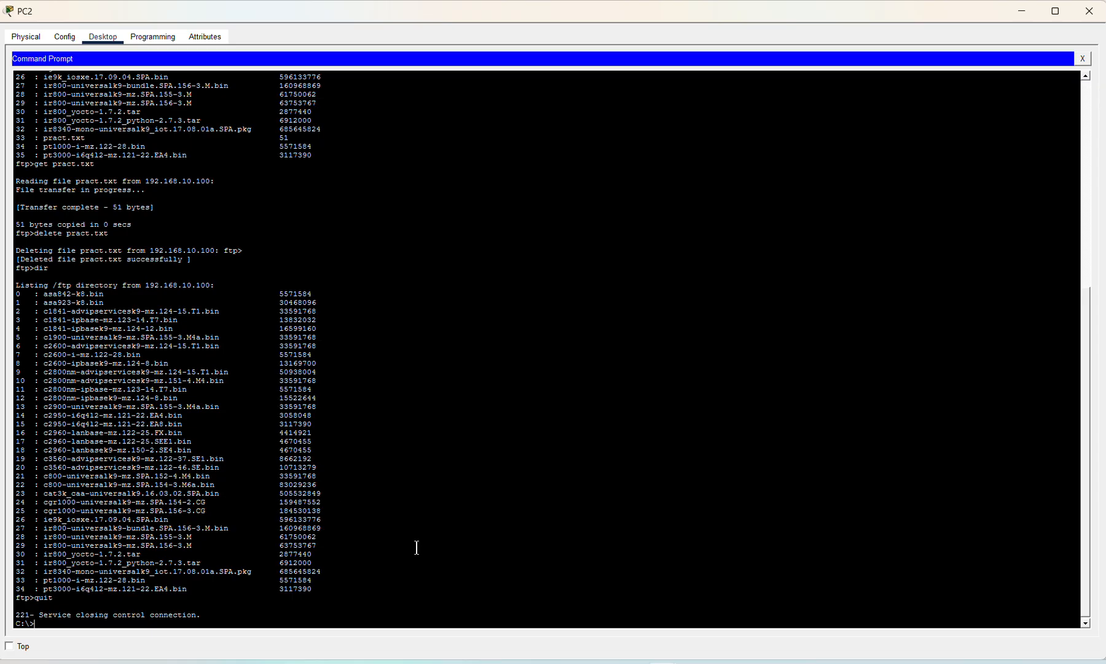
# Step: List PC2's C: drive showing pract.txt (51 bytes) and close the Command Prompt
pyautogui.write('dir')
pyautogui.press('Return')
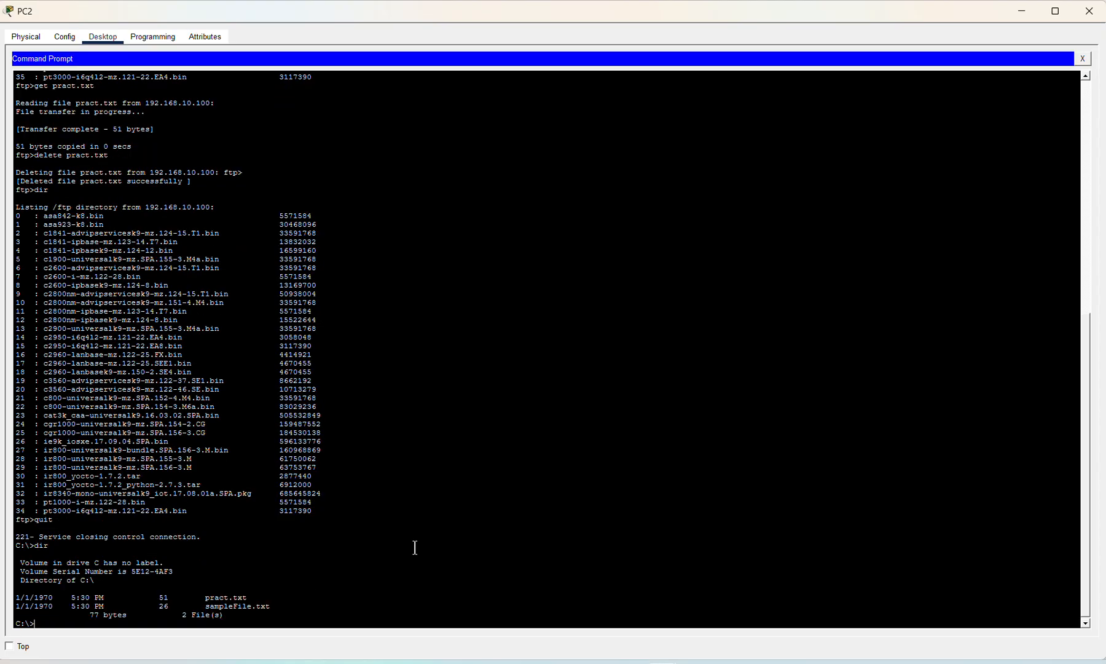
pyautogui.moveTo(198, 597); pyautogui.dragTo(262, 596)
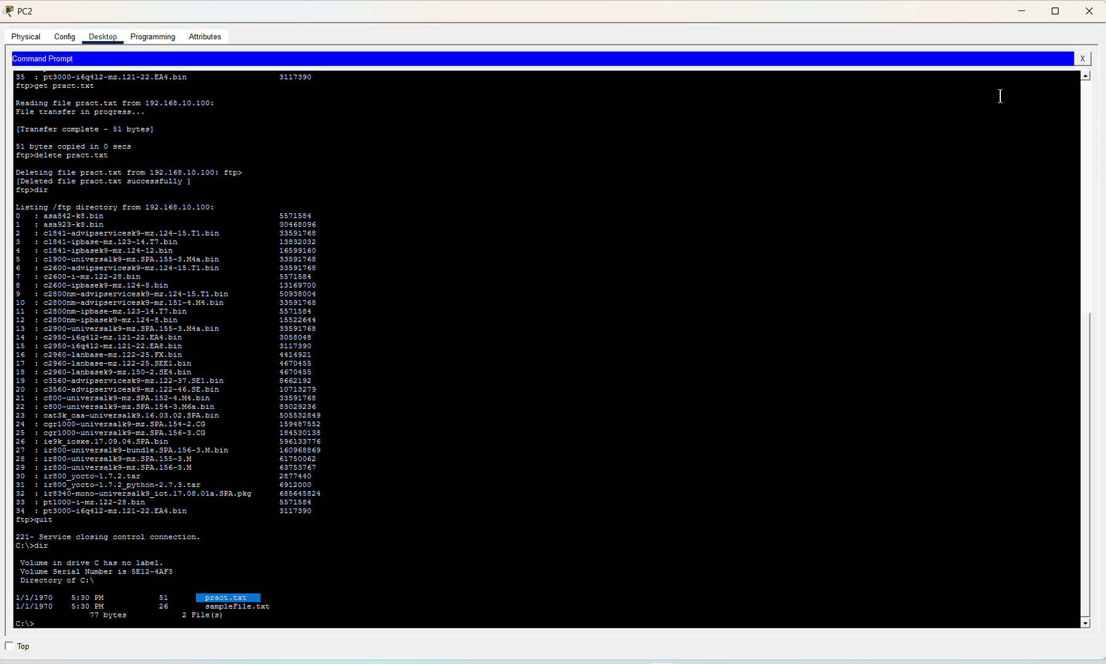
pyautogui.click(1083, 58)
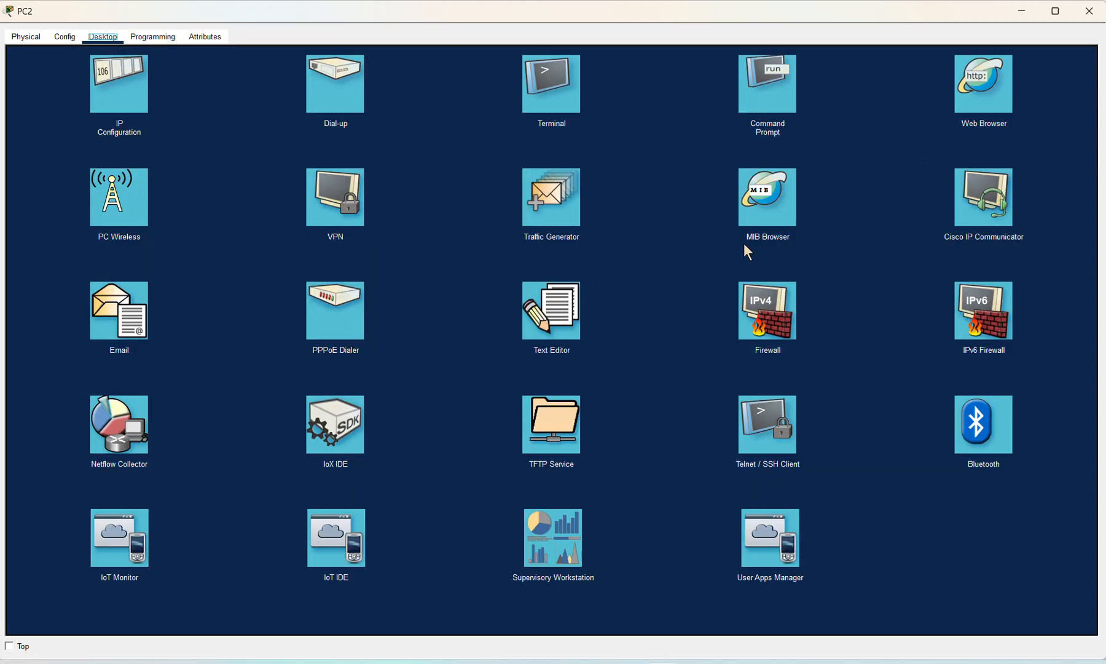
# Step: Open pract.txt in PC2's text editor to show the FTP note and 'Hello'
pyautogui.click(551, 314)
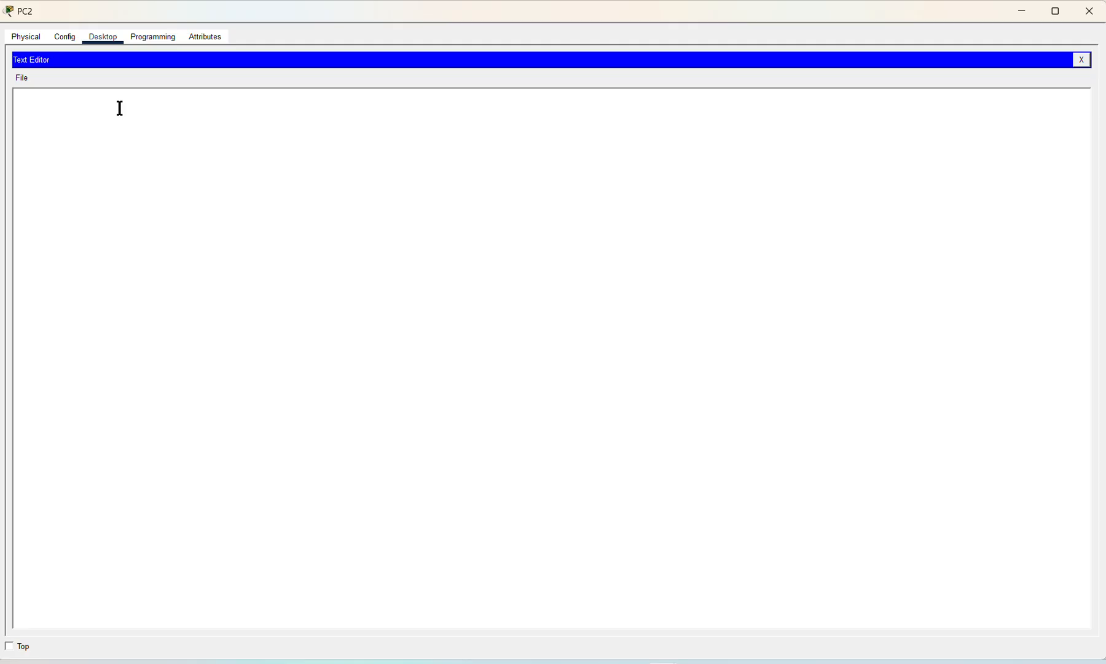
pyautogui.click(24, 79)
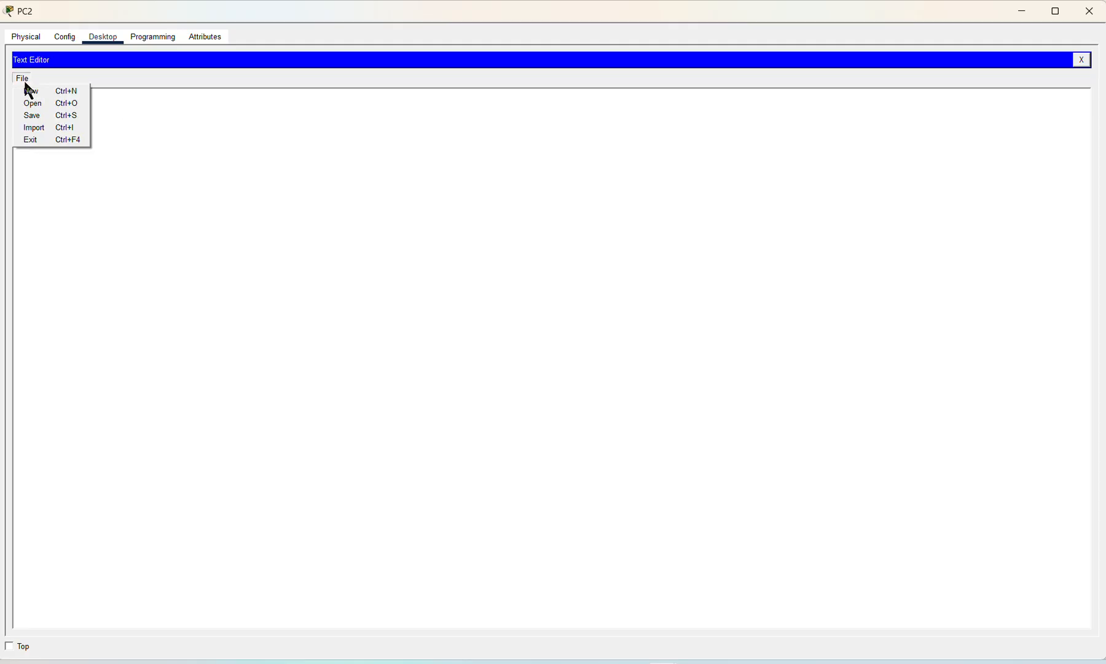
pyautogui.click(31, 104)
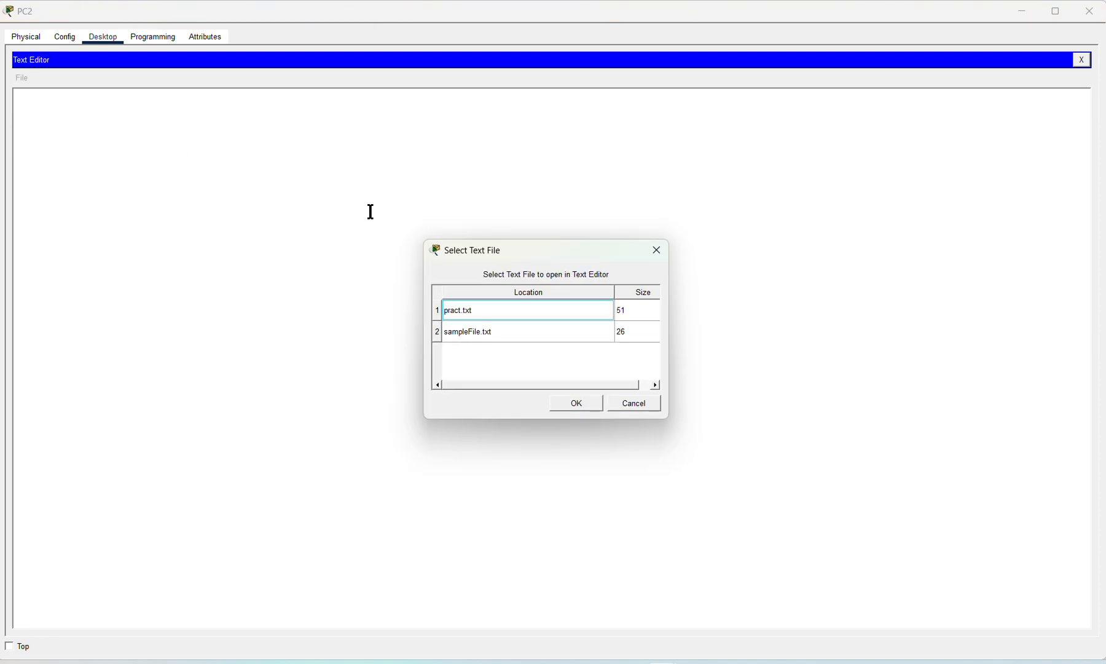
pyautogui.click(474, 311)
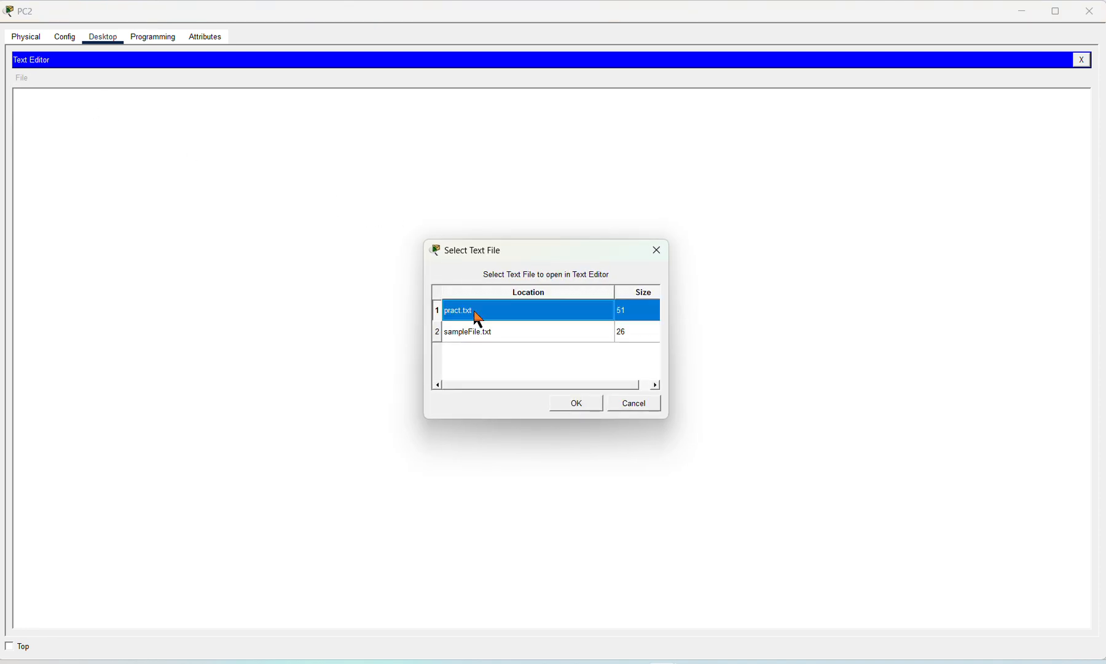
pyautogui.click(591, 408)
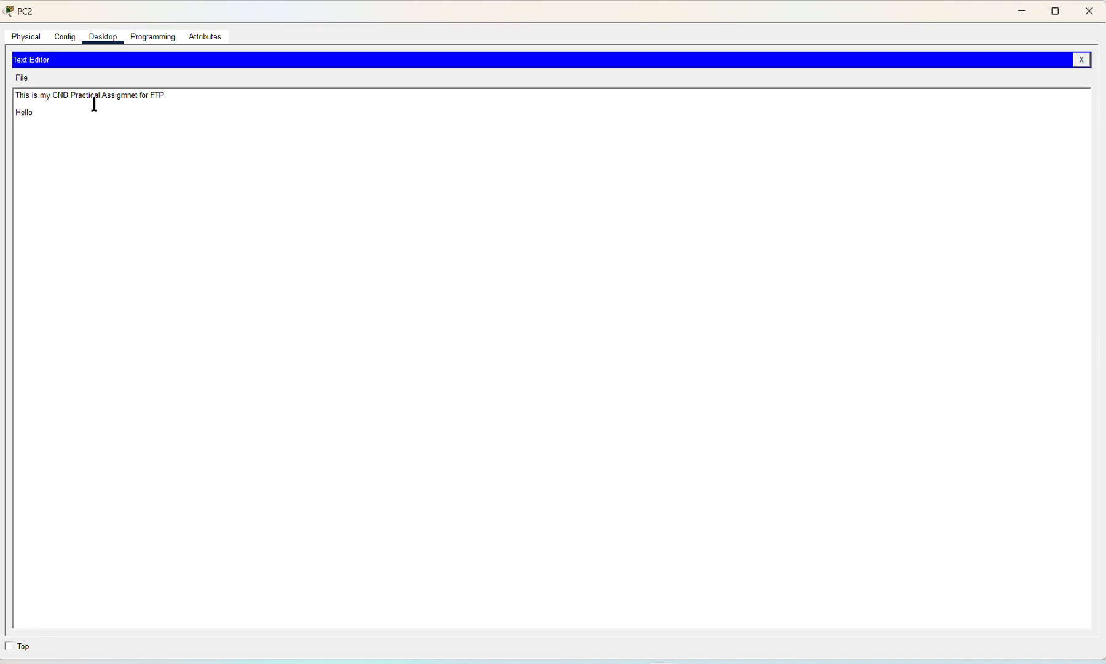